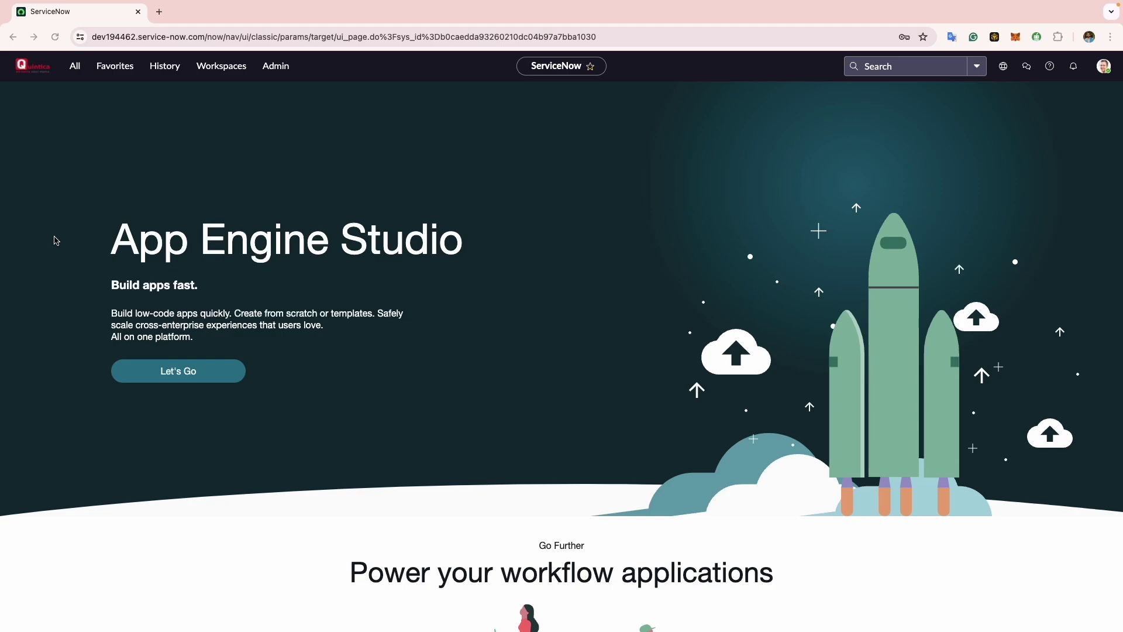
- Filter the All menu for 'hardware model', open Hardware Models, and start a new record
{"action": "left_click", "coordinate": [75, 67]}
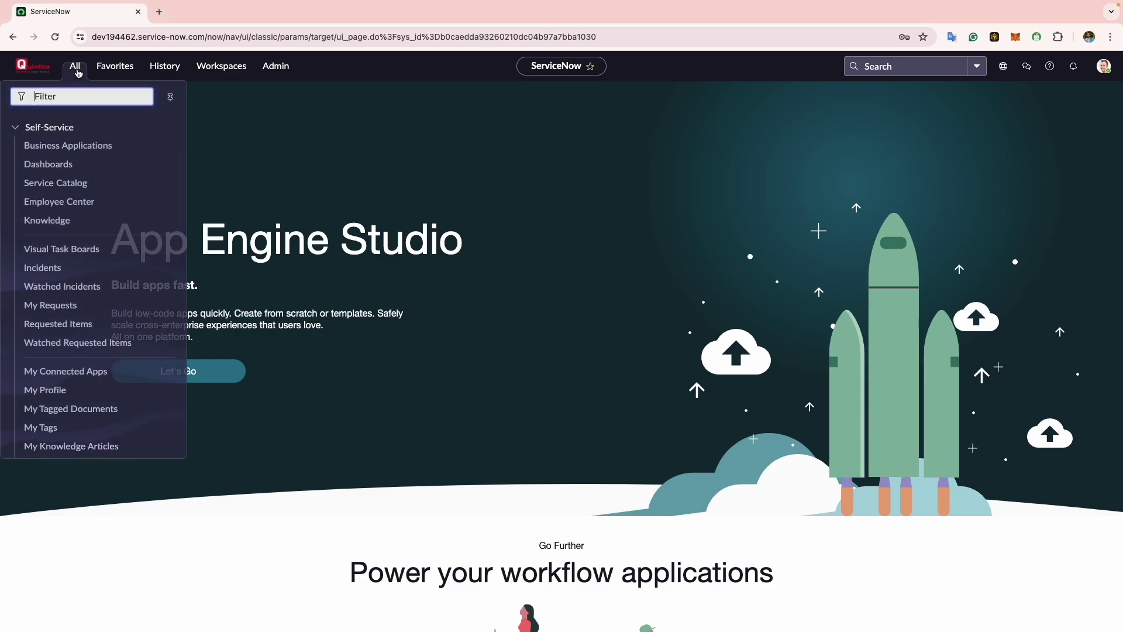
{"action": "type", "text": "h"}
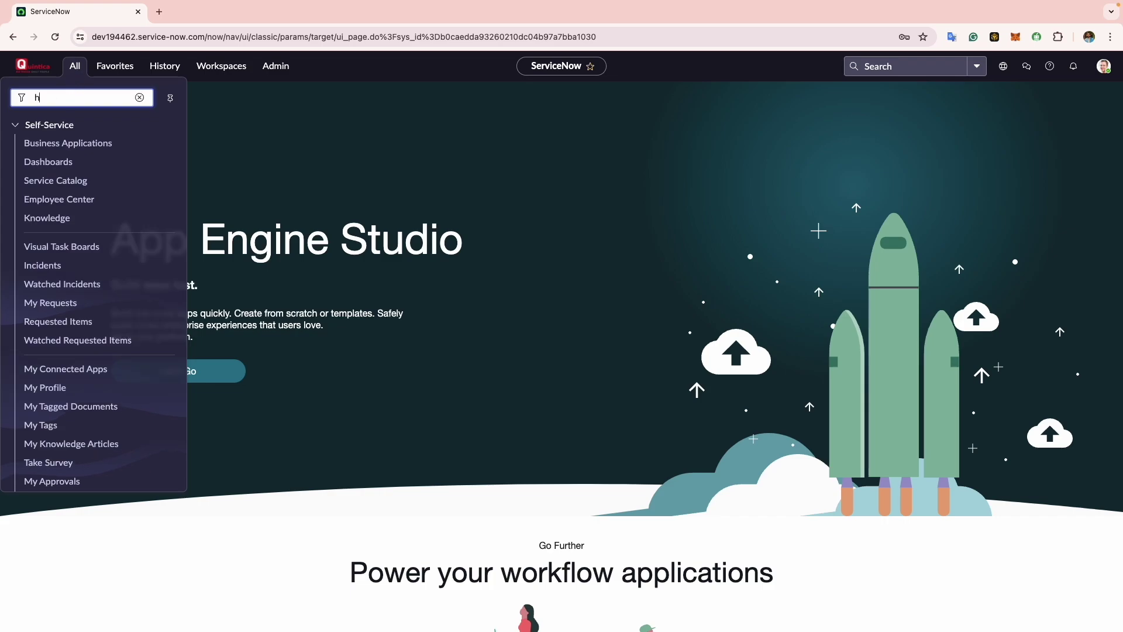
{"action": "type", "text": "ardware model"}
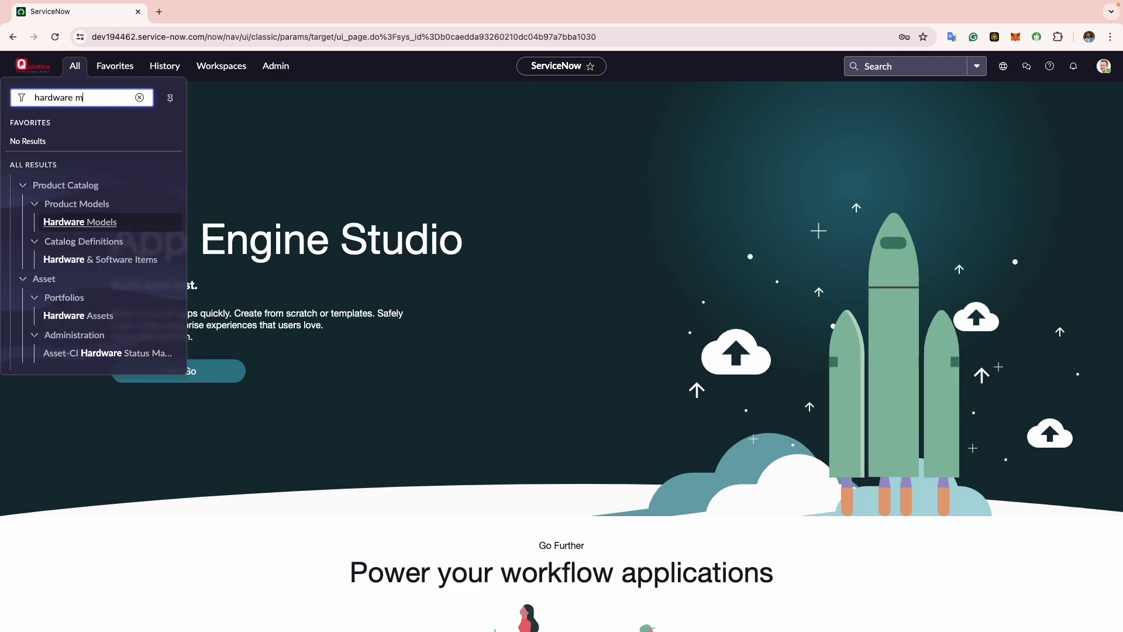
{"action": "left_click", "coordinate": [88, 223]}
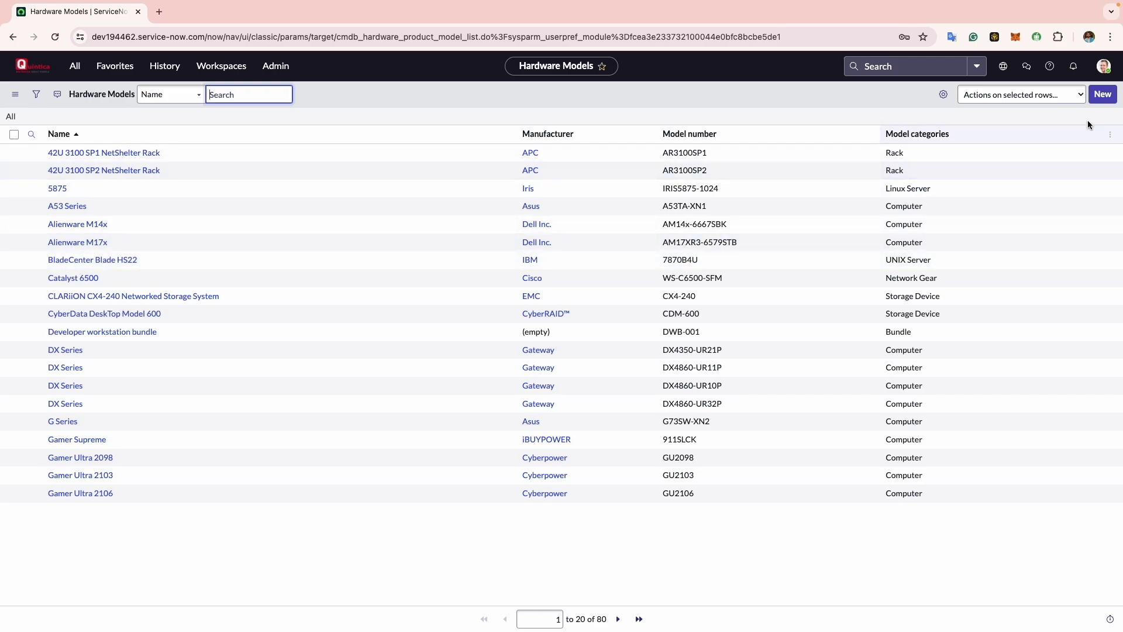
{"action": "left_click", "coordinate": [1100, 95]}
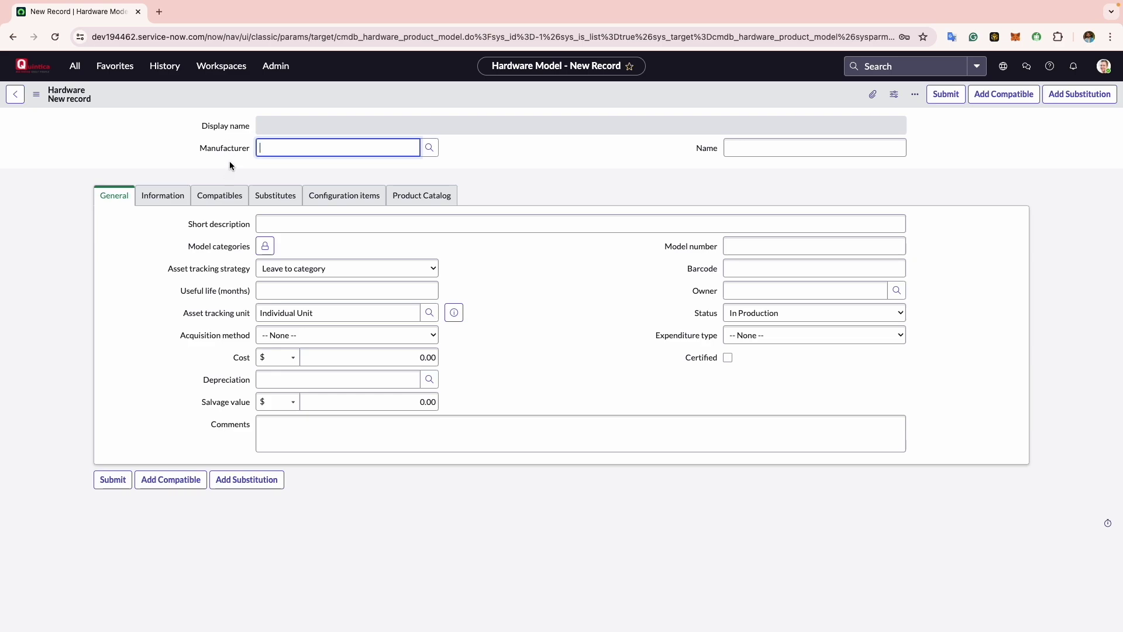
- Set the Manufacturer to Apple
{"action": "left_click", "coordinate": [698, 251]}
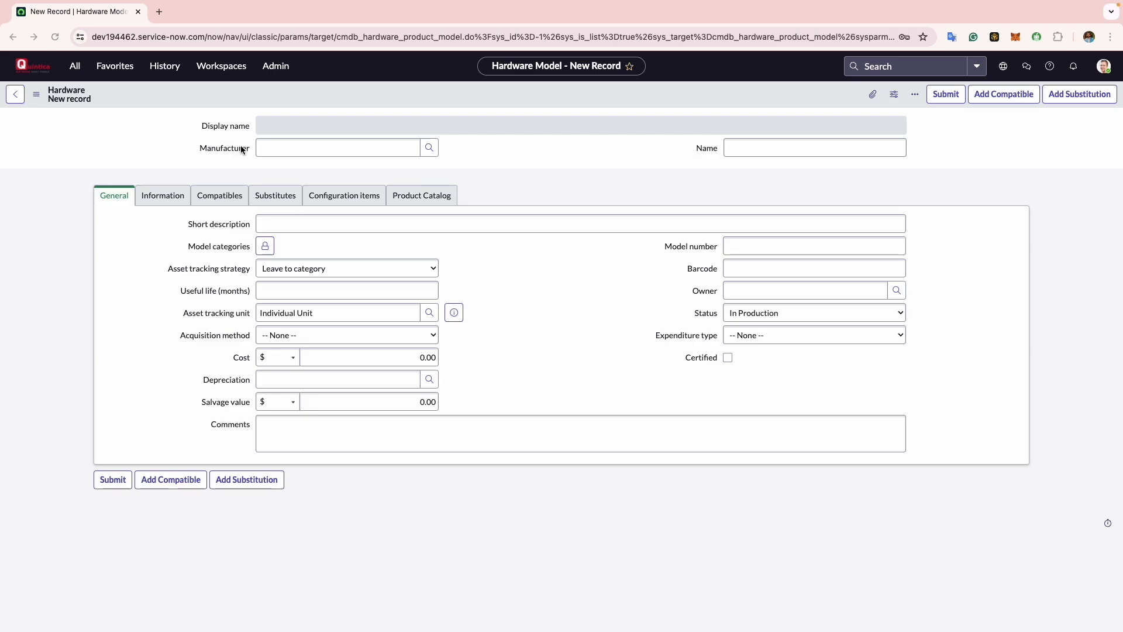
{"action": "left_click", "coordinate": [347, 155]}
{"action": "type", "text": "Ap"}
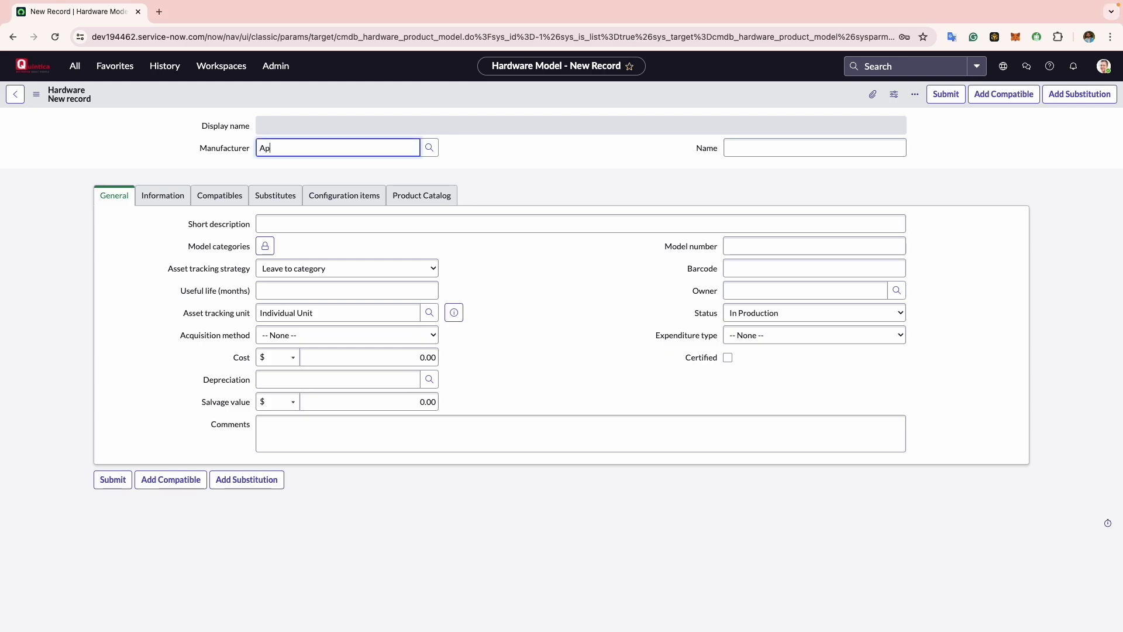
{"action": "type", "text": "ple"}
{"action": "left_click", "coordinate": [344, 169]}
- Enter 'Macbook Pro 14 Workstation' as both the Name and Short description
{"action": "left_click", "coordinate": [755, 154]}
{"action": "type", "text": "MA"}
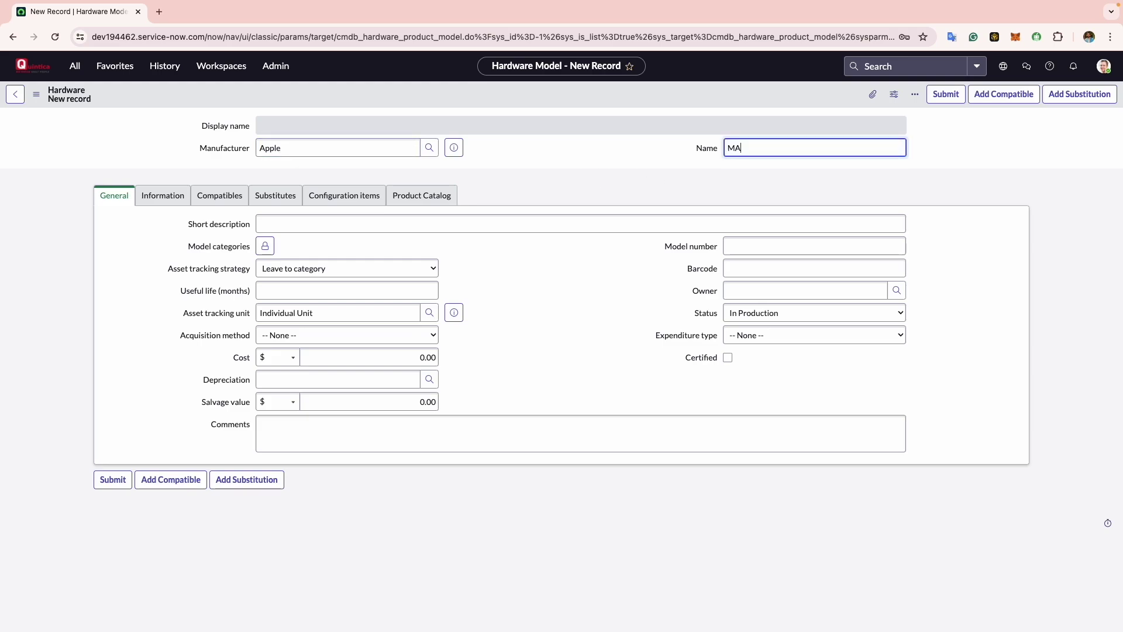
{"action": "key", "text": "BackSpace"}
{"action": "type", "text": "acbbok Pro 14 Workstation"}
{"action": "left_click", "coordinate": [349, 226]}
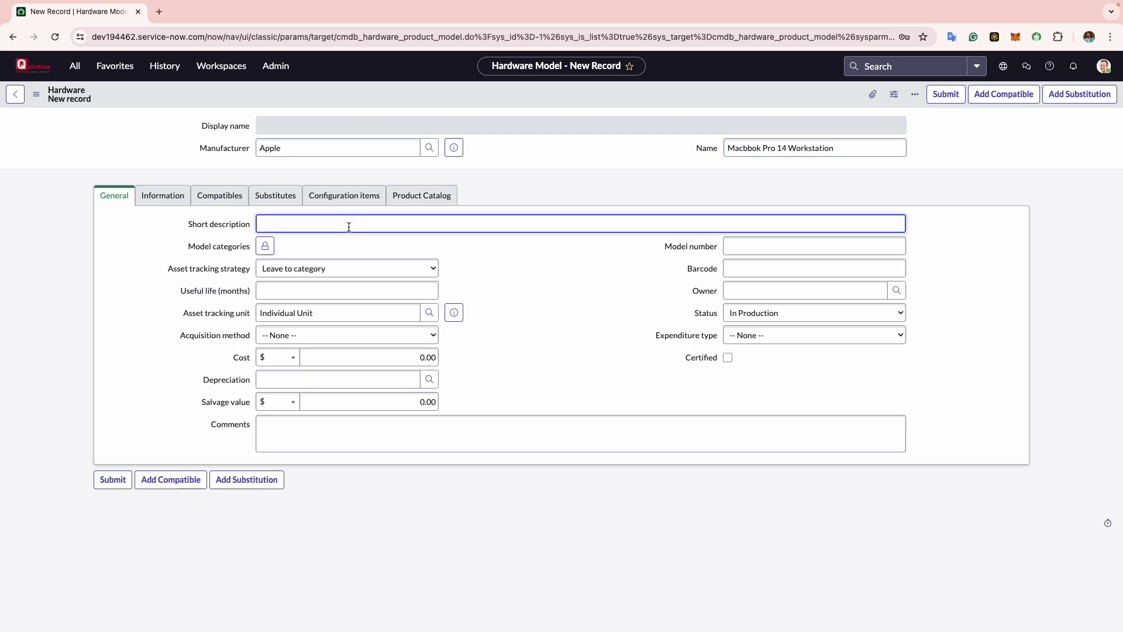
{"action": "type", "text": "Macbook Pro 14 Workstation"}
- Add Computer to the Model categories list
{"action": "left_click", "coordinate": [265, 245]}
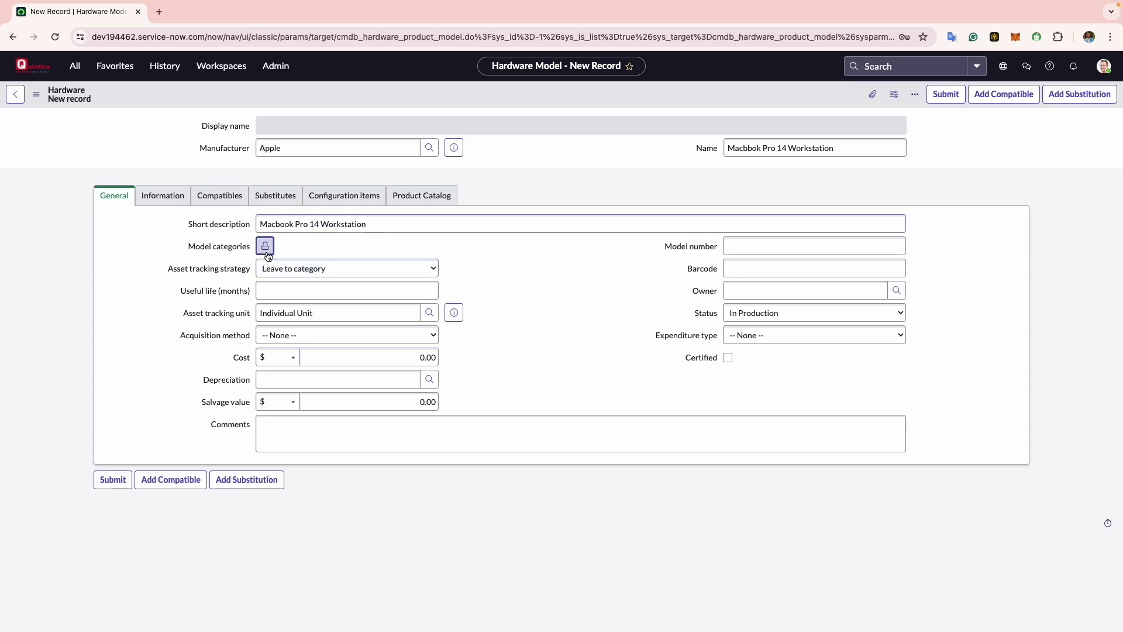
{"action": "type", "text": "computer"}
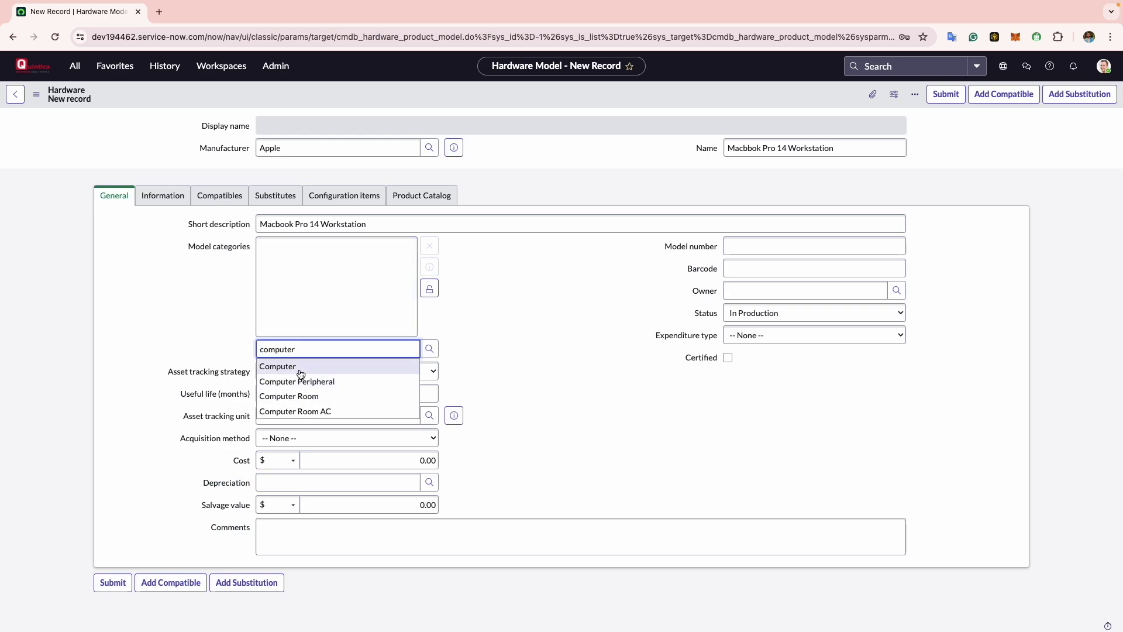
{"action": "left_click", "coordinate": [300, 369]}
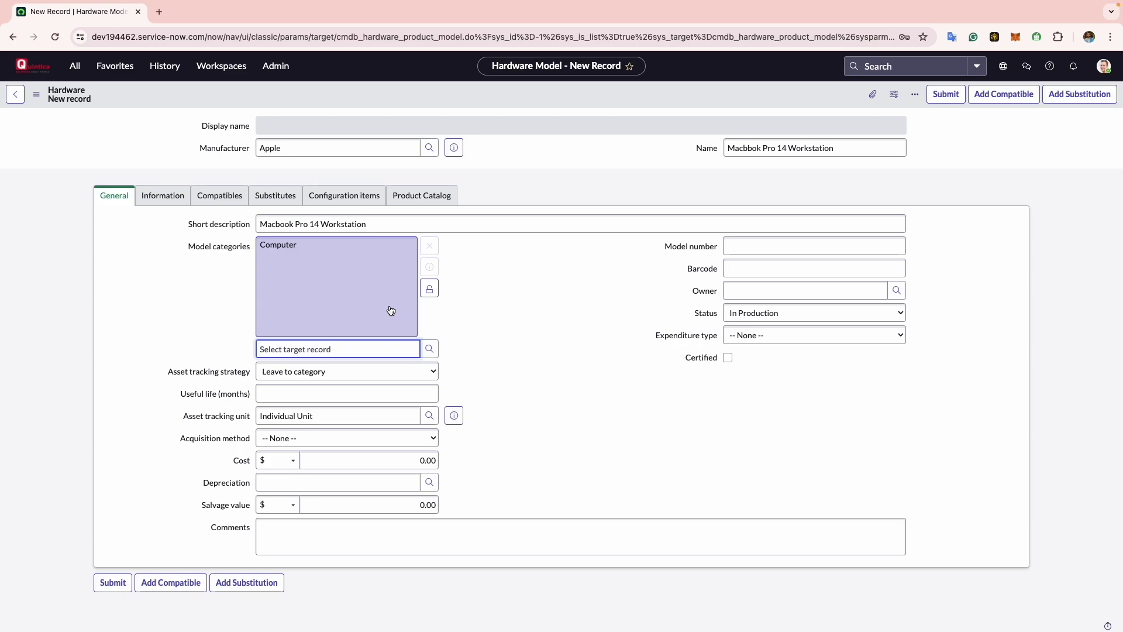
{"action": "left_click", "coordinate": [430, 288]}
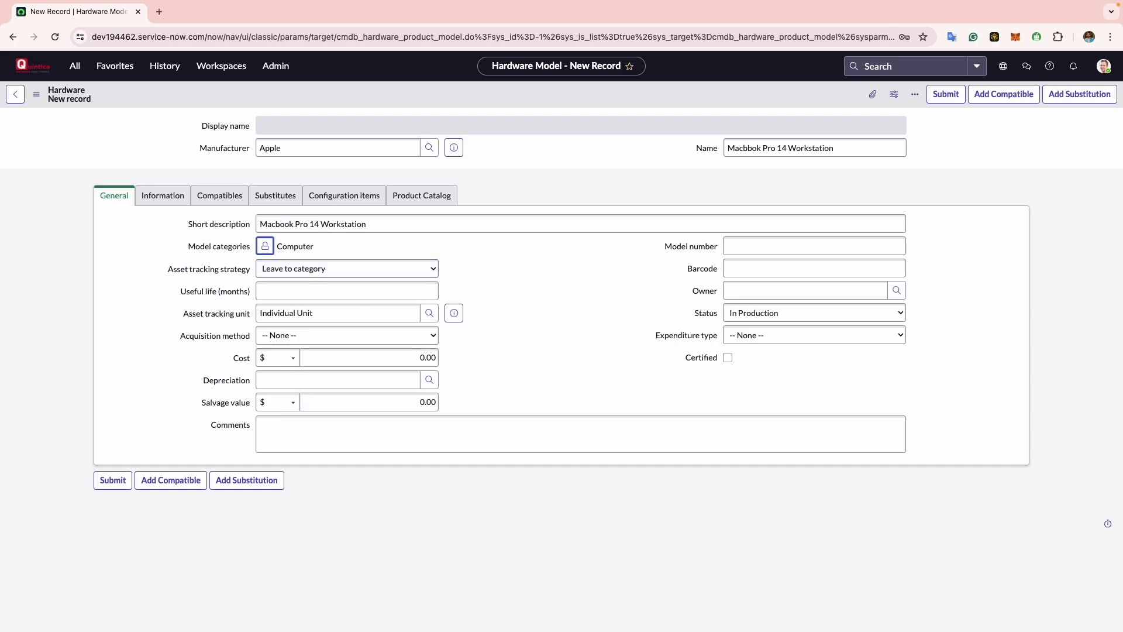
{"action": "left_click", "coordinate": [374, 295]}
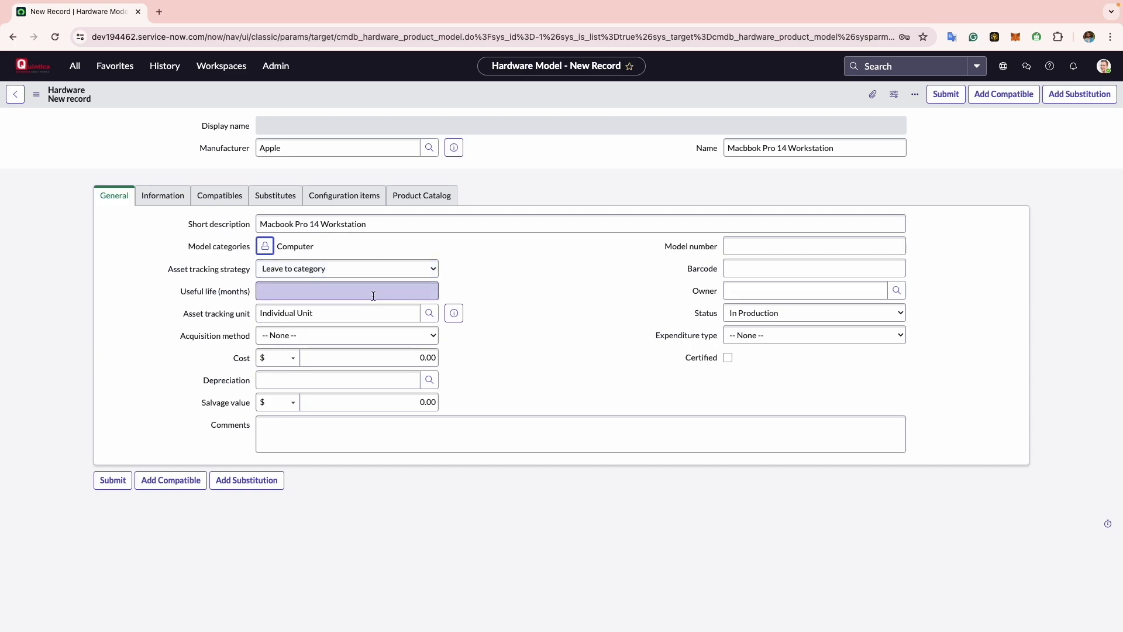
{"action": "left_click", "coordinate": [400, 269]}
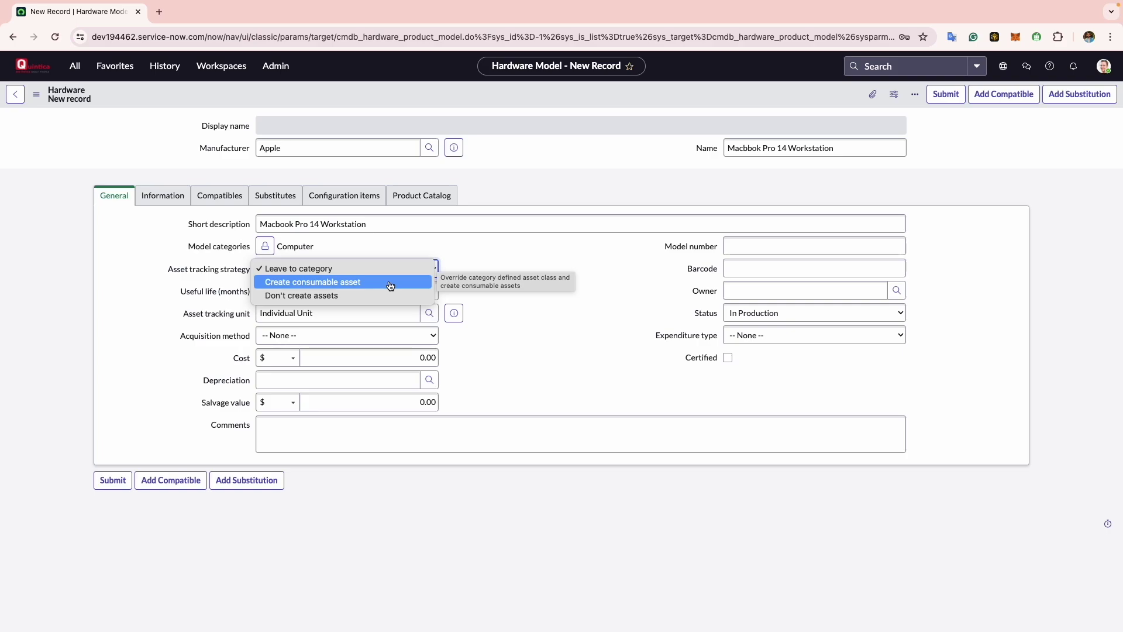
{"action": "left_click", "coordinate": [391, 284]}
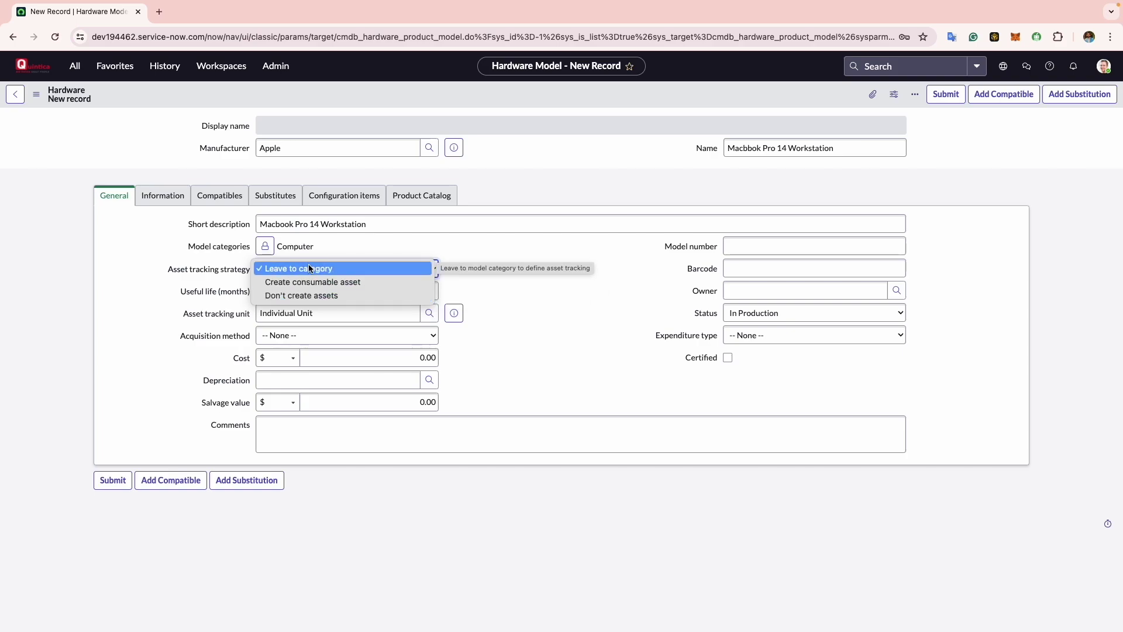
{"action": "left_click", "coordinate": [302, 268]}
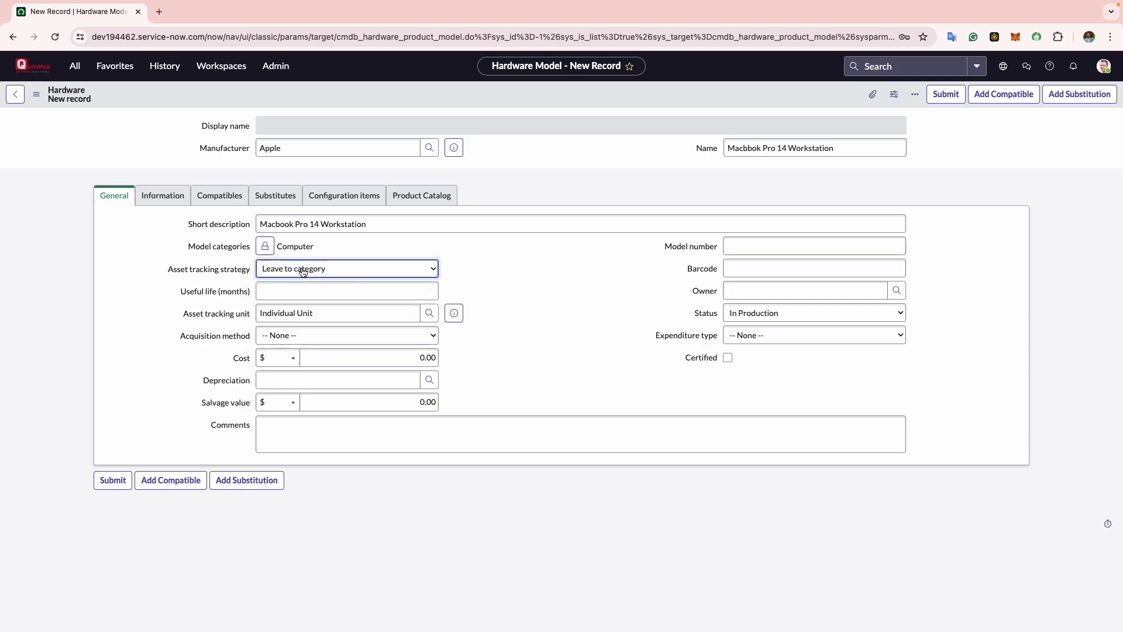
{"action": "left_click", "coordinate": [324, 296]}
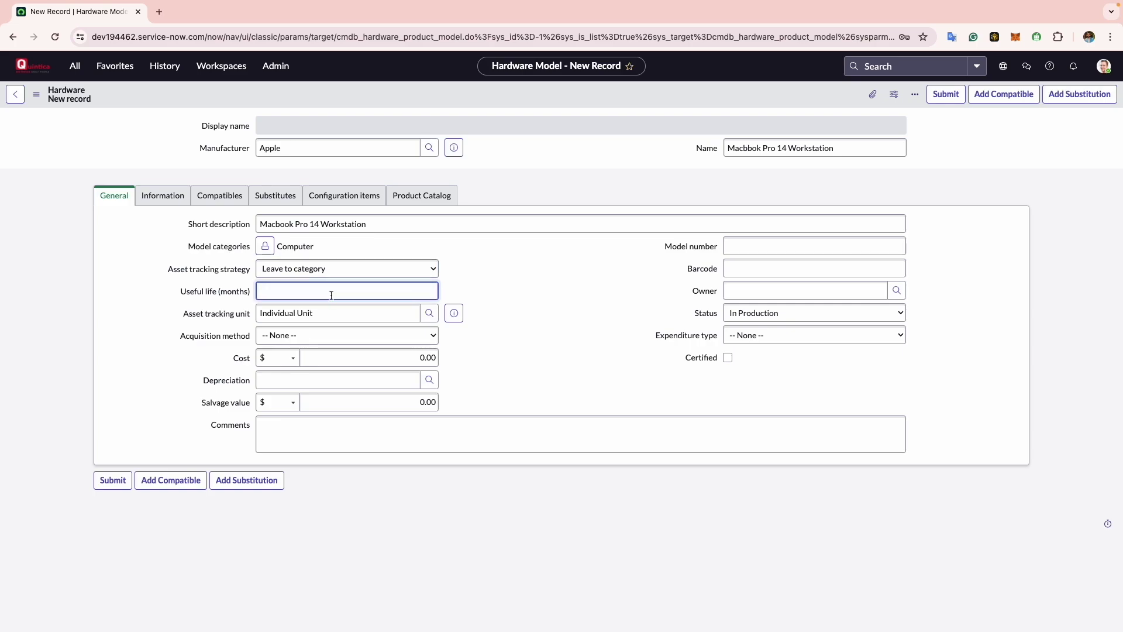
- Set Useful life to 60 months and Acquisition method to Buy
{"action": "type", "text": "60"}
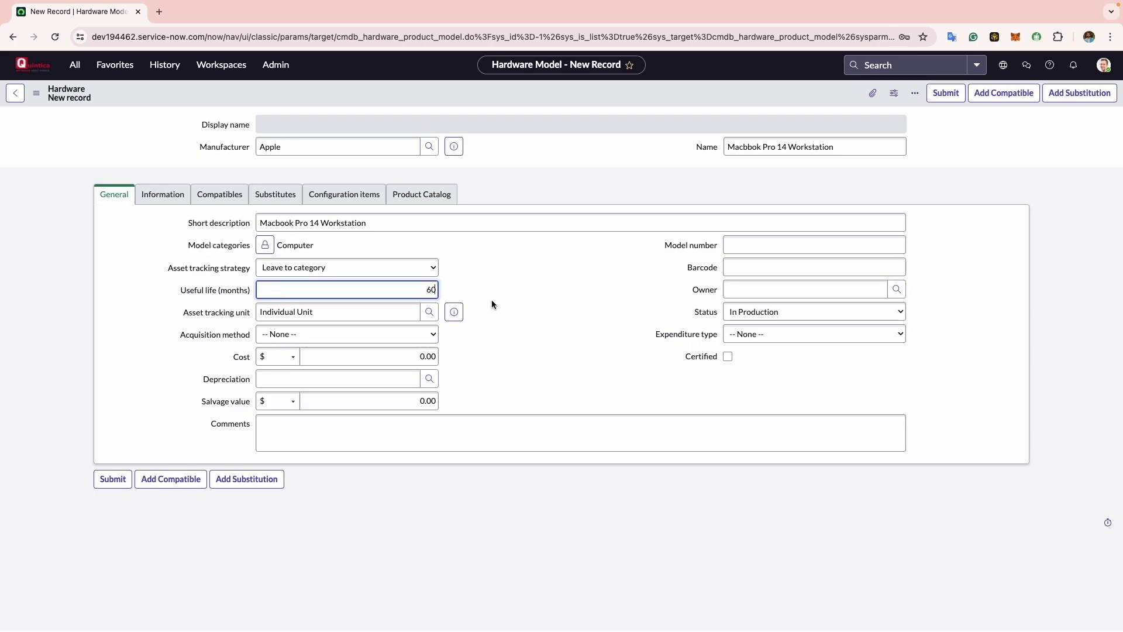
{"action": "left_click", "coordinate": [219, 320]}
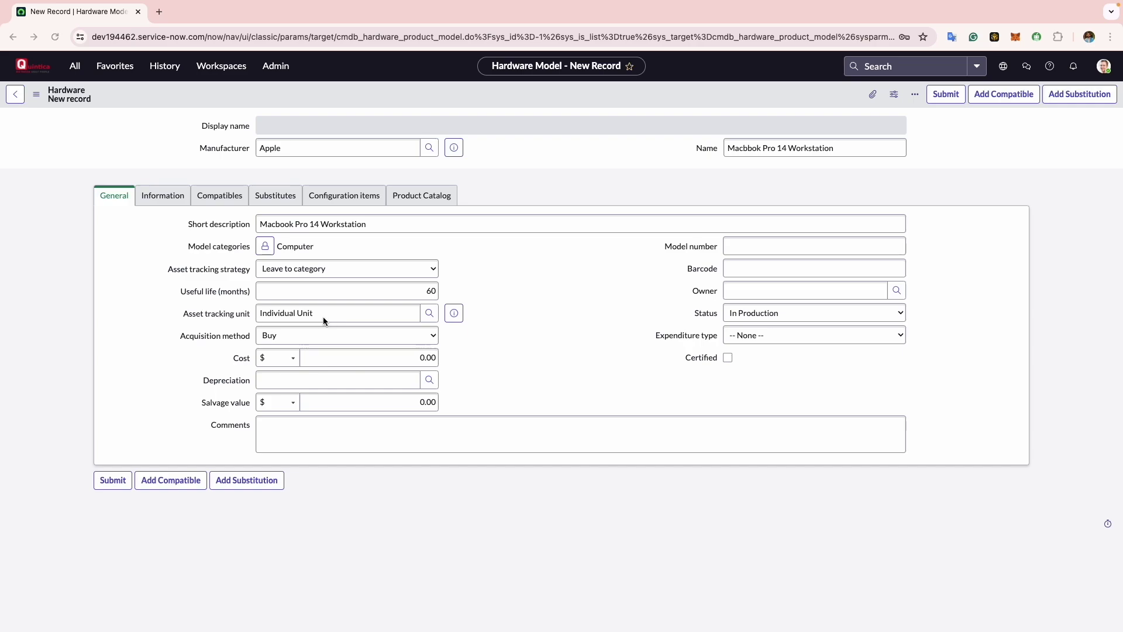
{"action": "left_click", "coordinate": [269, 338]}
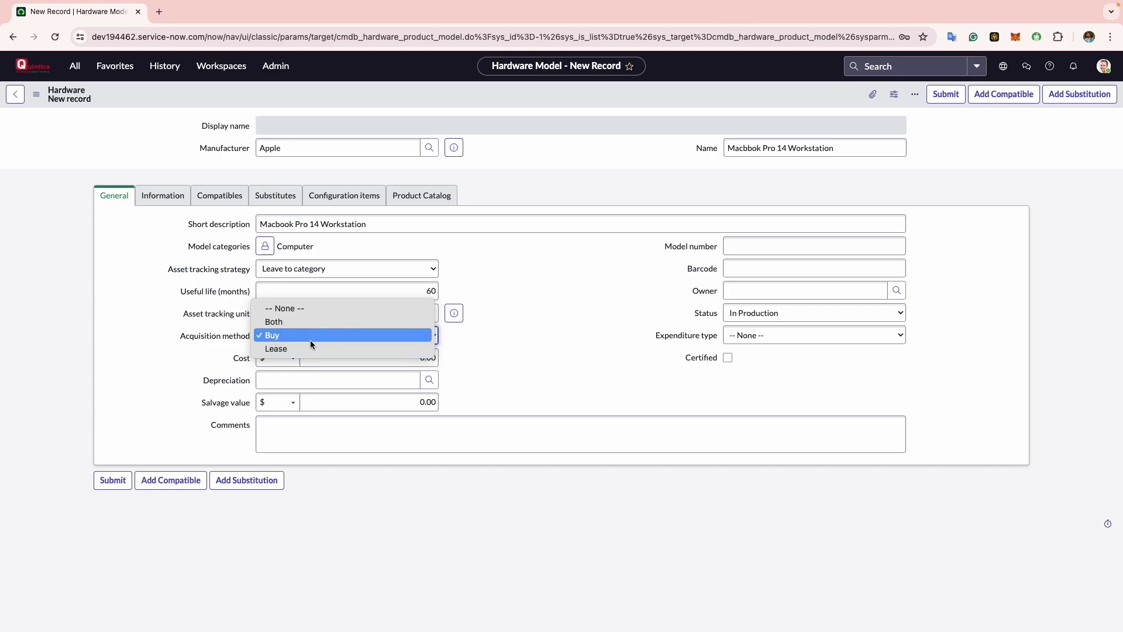
{"action": "left_click", "coordinate": [311, 340]}
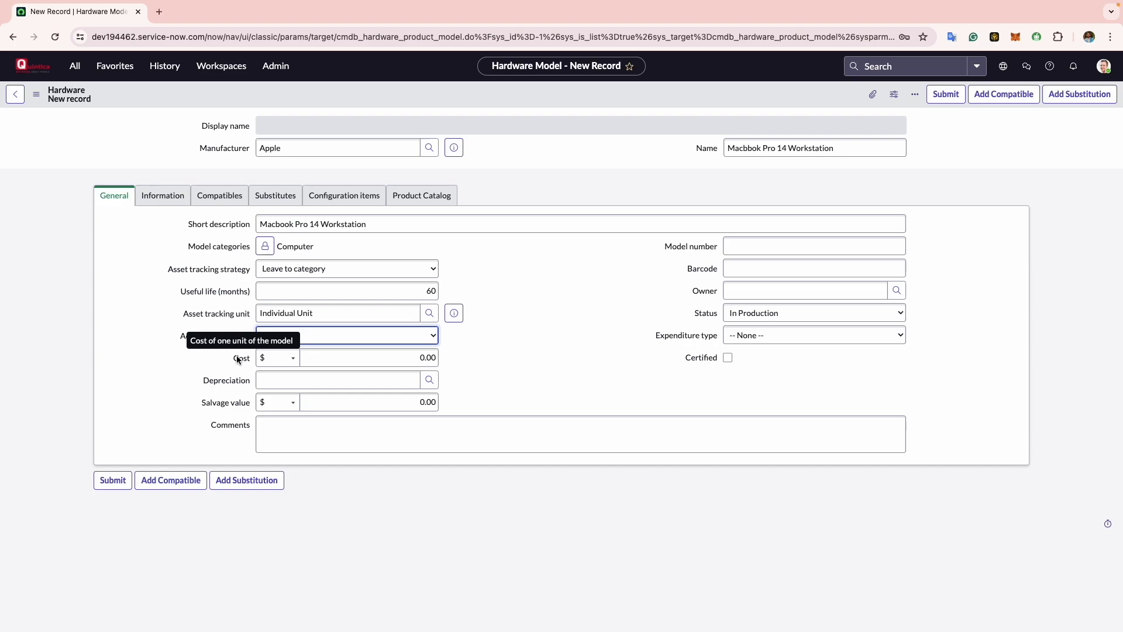
- Enter a Cost of $700.00 in dollars
{"action": "left_click", "coordinate": [290, 364]}
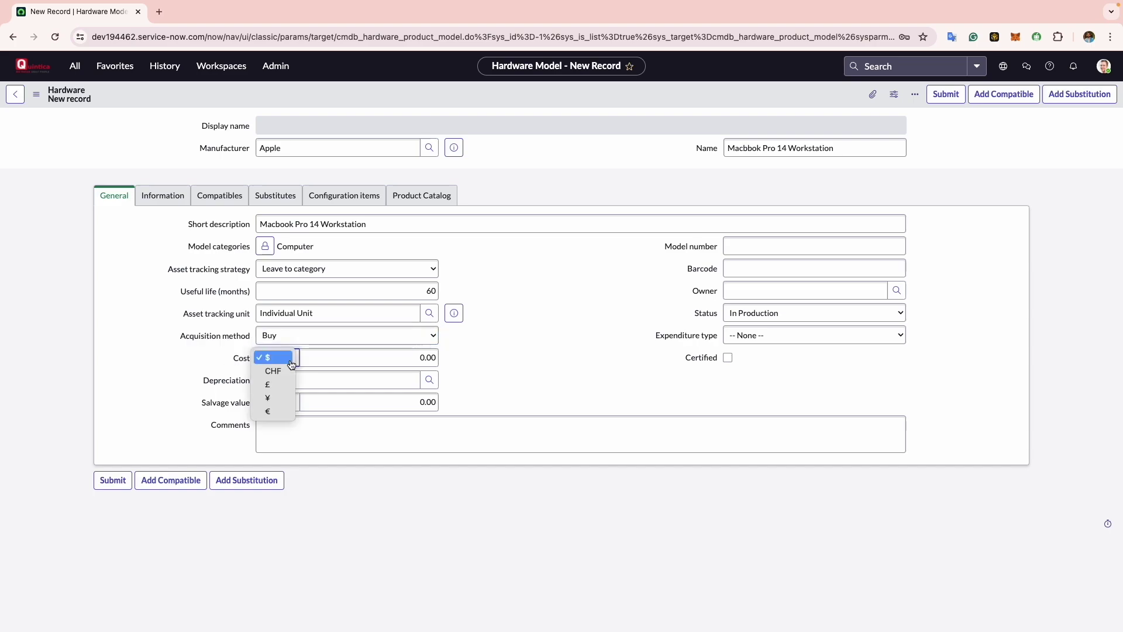
{"action": "left_click", "coordinate": [412, 358]}
{"action": "left_click", "coordinate": [411, 358]}
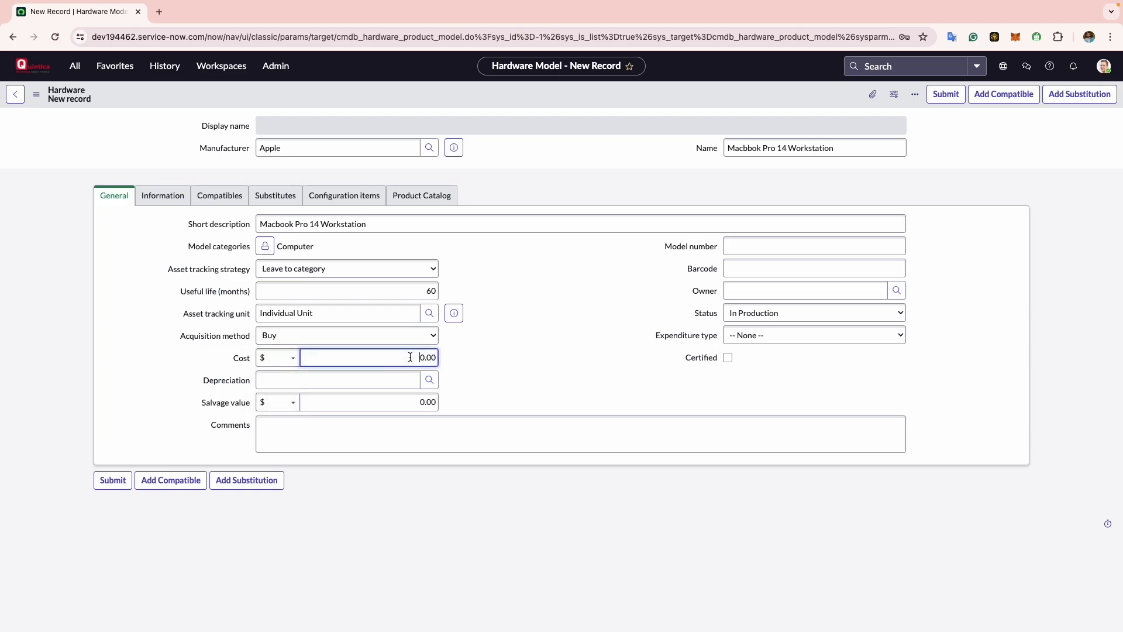
{"action": "type", "text": "700"}
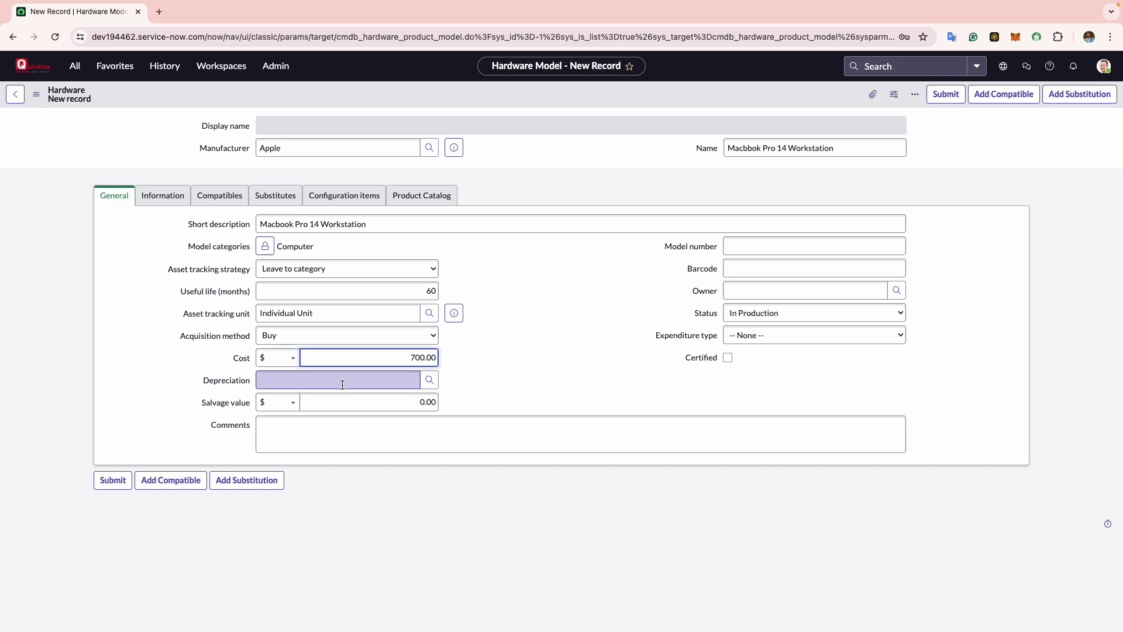
{"action": "left_click", "coordinate": [430, 380]}
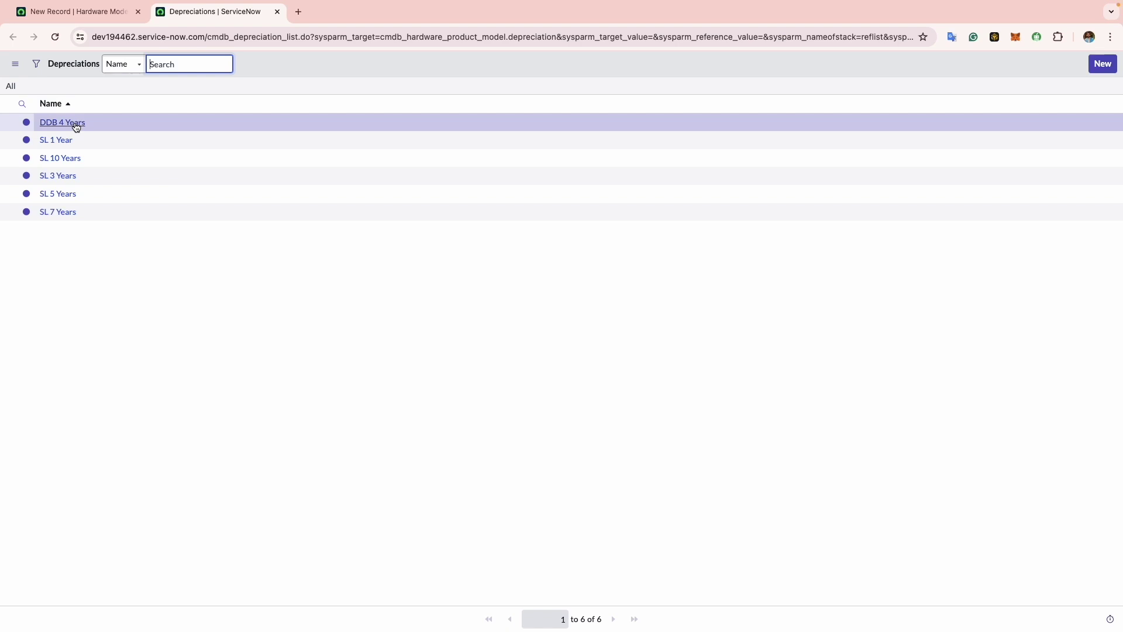
- Choose SL 5 Years from the Depreciations list
{"action": "left_click", "coordinate": [57, 196]}
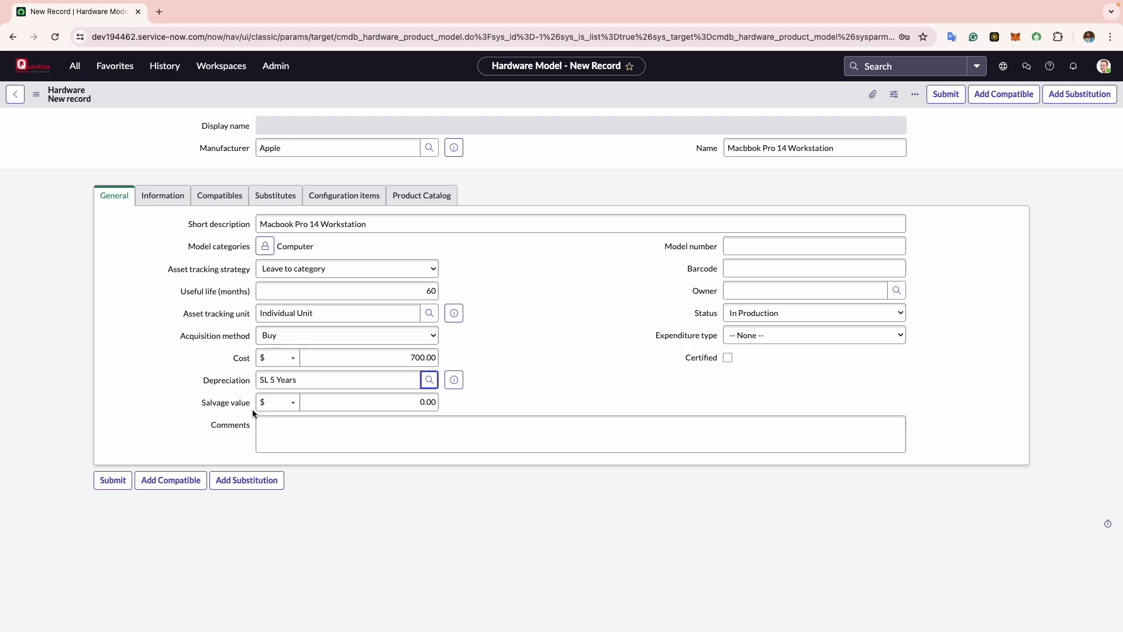
- Change the Salvage value amount to 70.00
{"action": "left_click", "coordinate": [389, 404]}
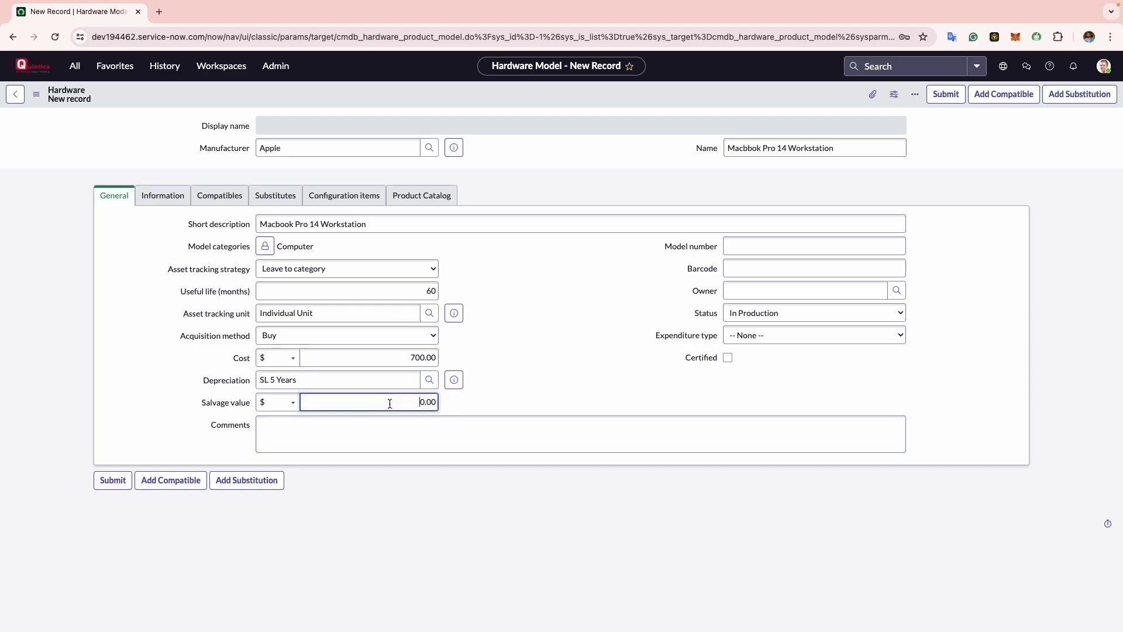
{"action": "type", "text": "7"}
- Enter 'This is our prederred workstation' in Comments
{"action": "left_click", "coordinate": [316, 438]}
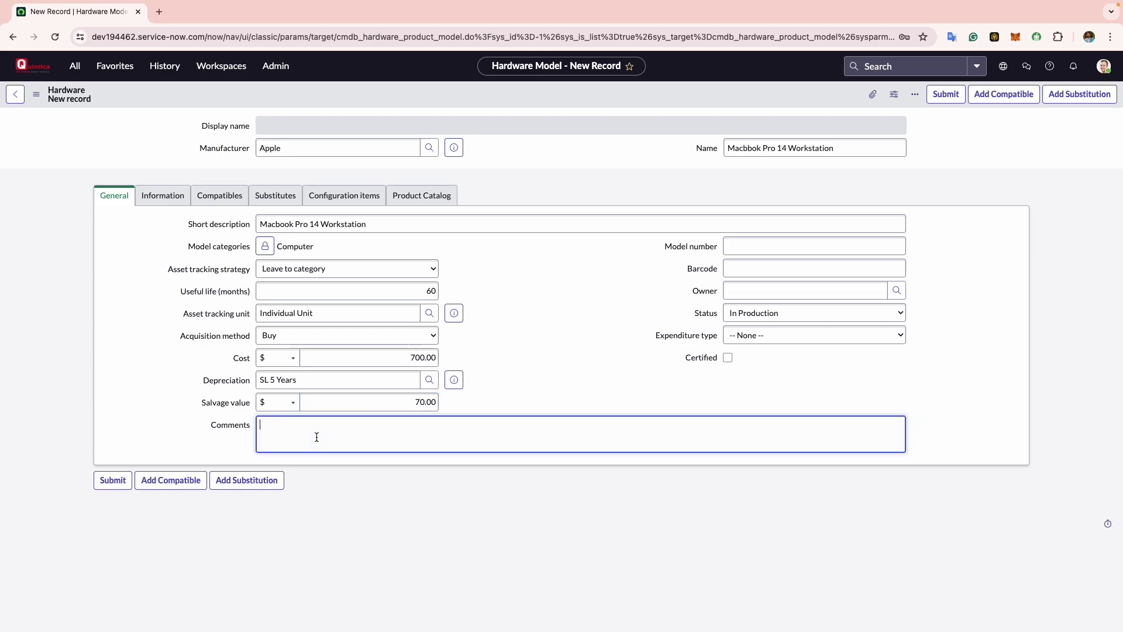
{"action": "type", "text": "This is our prederred workstation"}
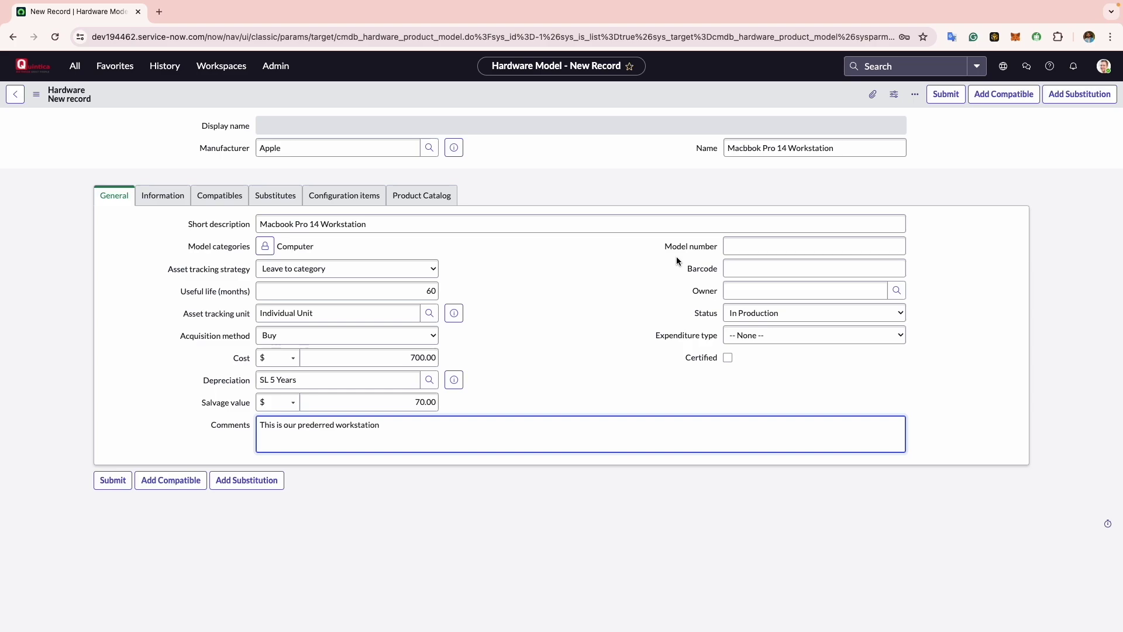
{"action": "left_click", "coordinate": [798, 249]}
{"action": "type", "text": "A2"}
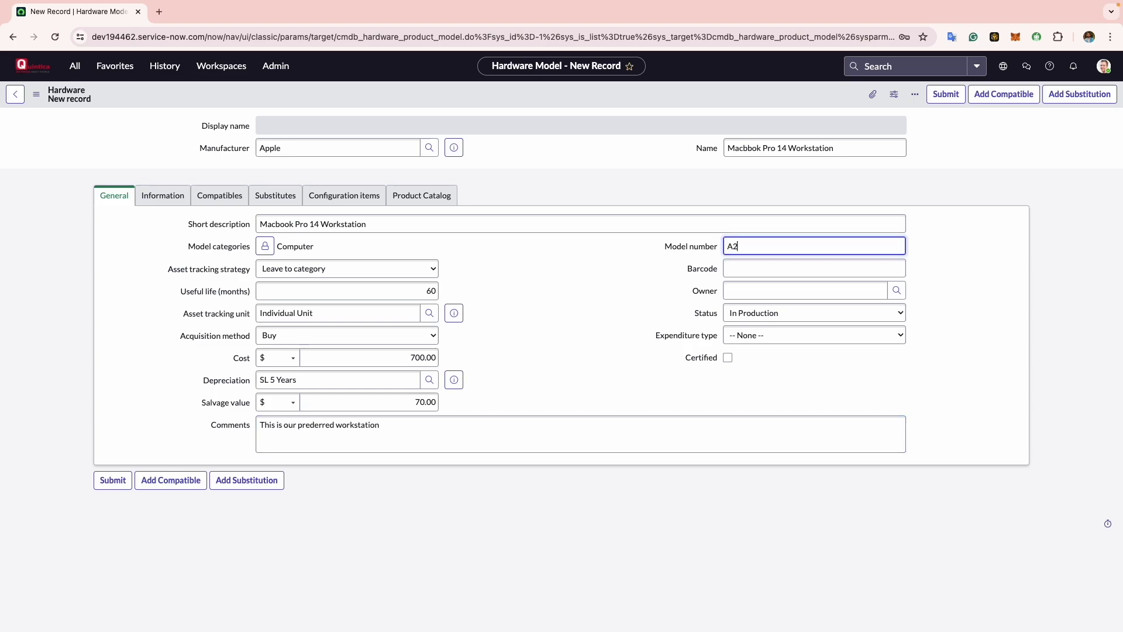
{"action": "type", "text": "442"}
{"action": "left_click", "coordinate": [746, 271]}
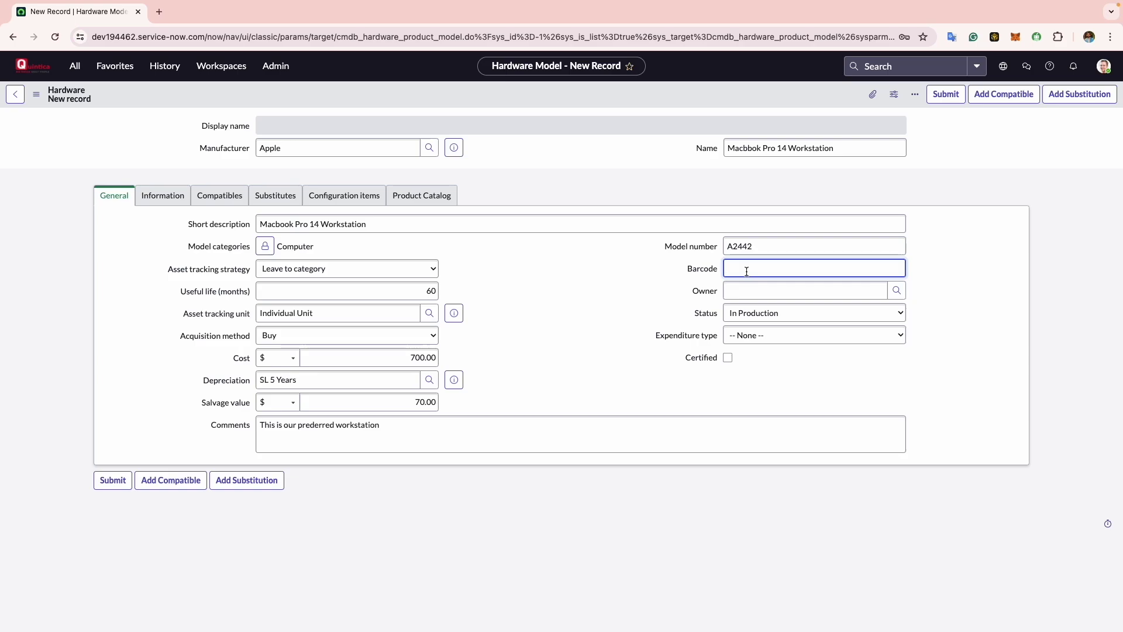
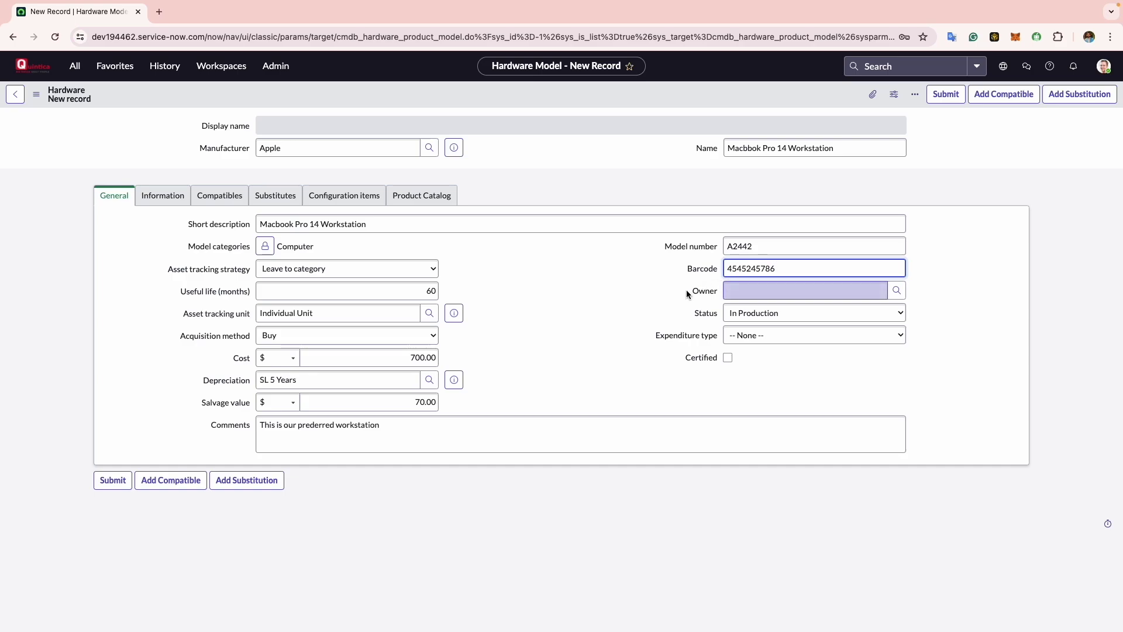
- Assign the suggested user as Owner and keep Status In Production
{"action": "left_click", "coordinate": [731, 291]}
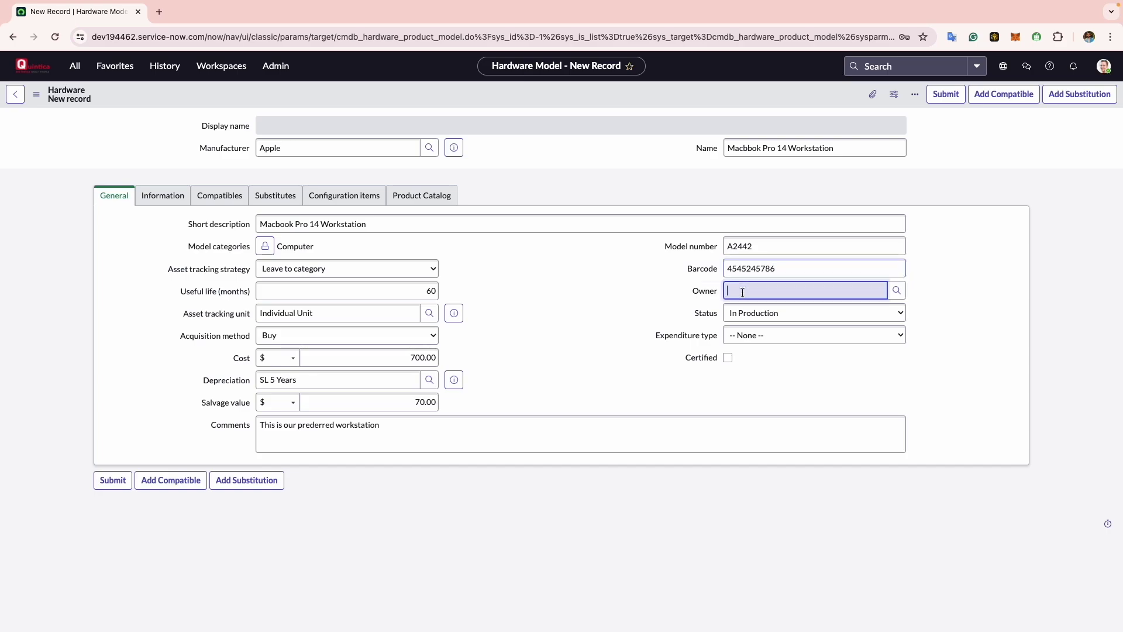
{"action": "type", "text": "abby"}
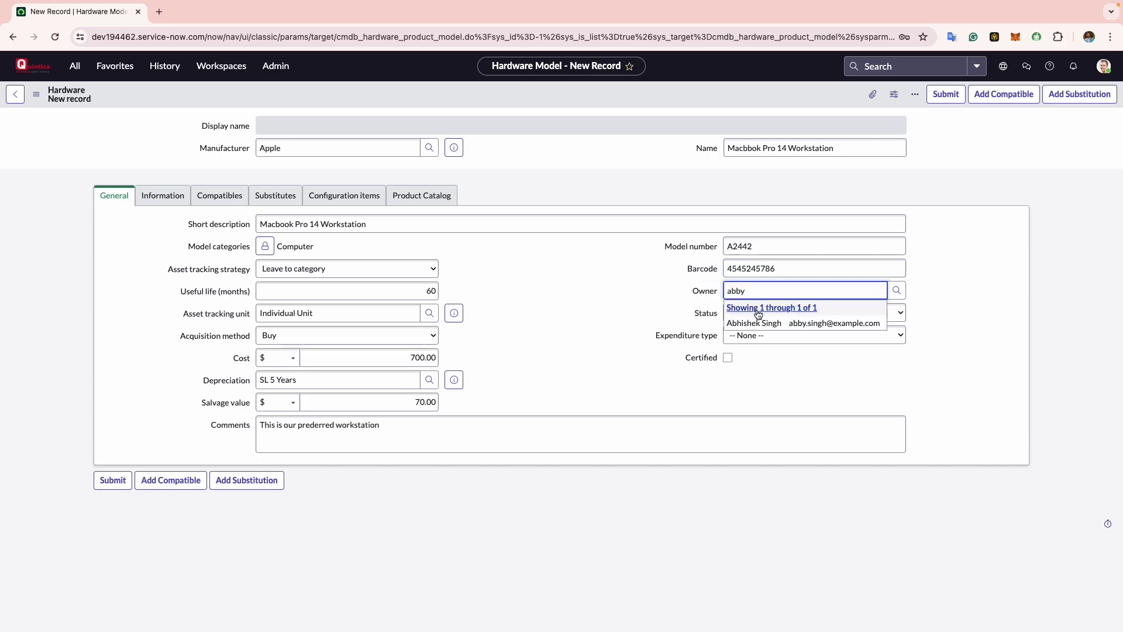
{"action": "left_click", "coordinate": [764, 321]}
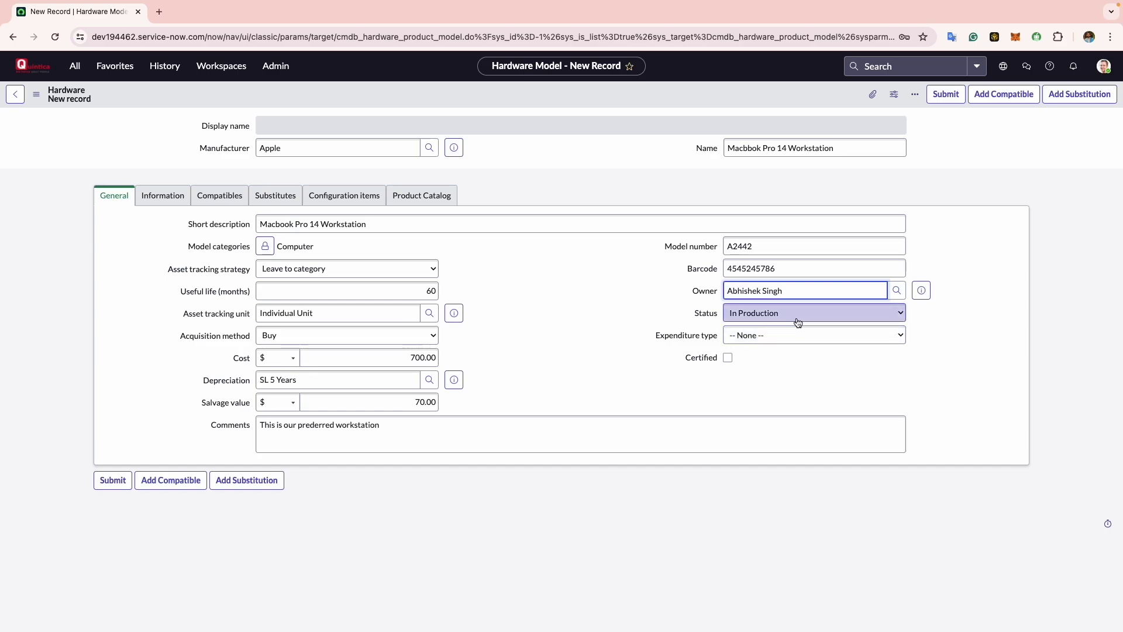
{"action": "left_click", "coordinate": [801, 319]}
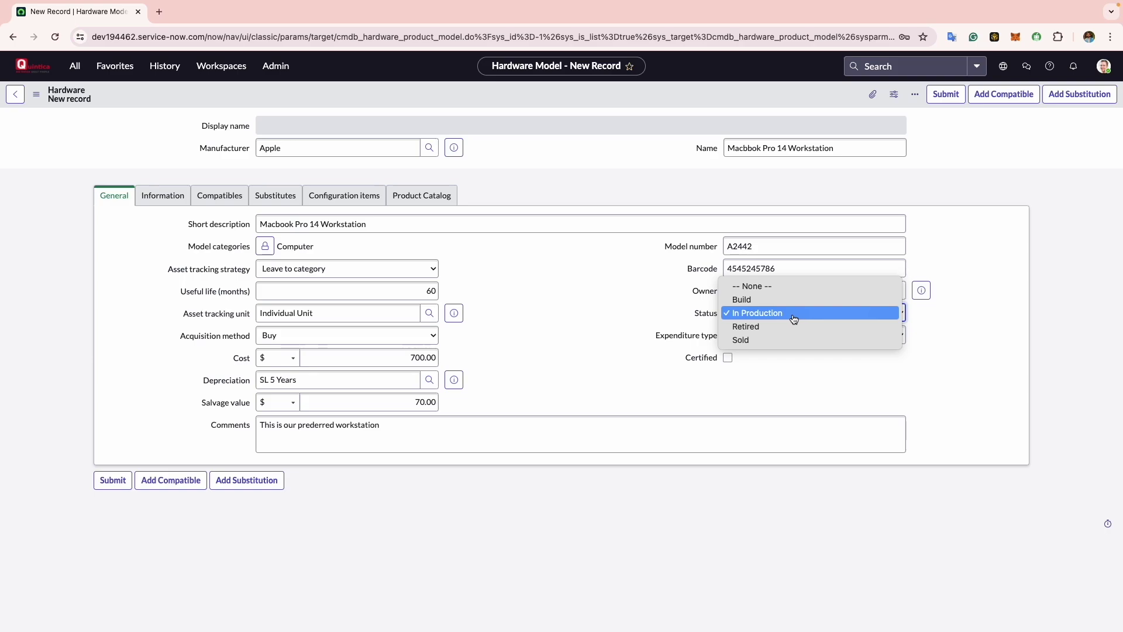
{"action": "left_click", "coordinate": [794, 318]}
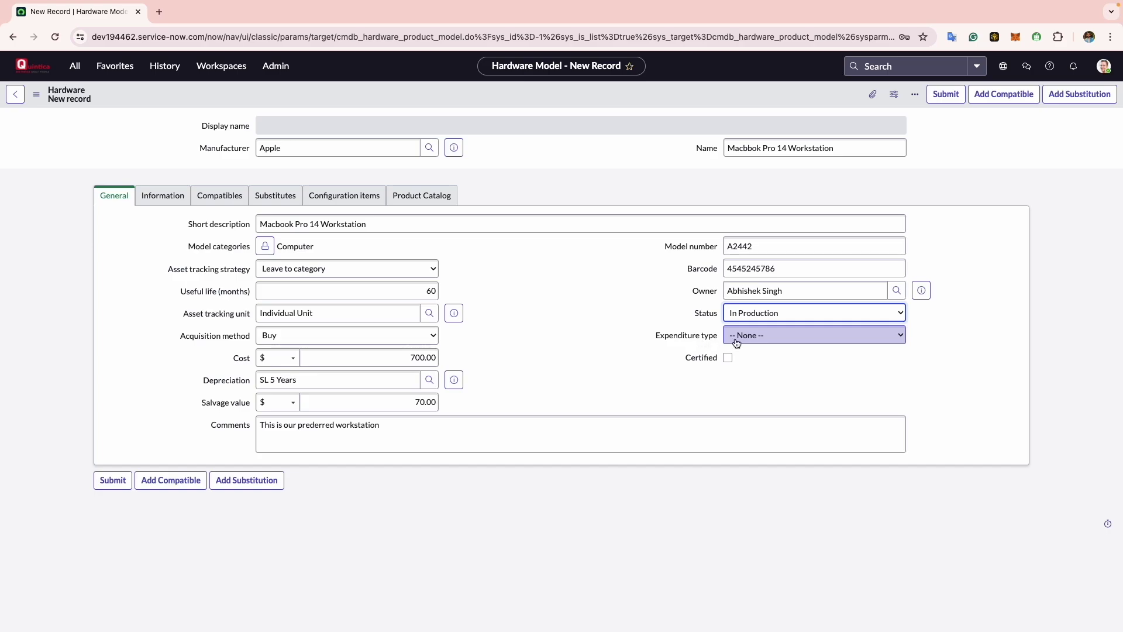
- Mark the model Certified and set Expenditure type to Capex
{"action": "left_click", "coordinate": [759, 338]}
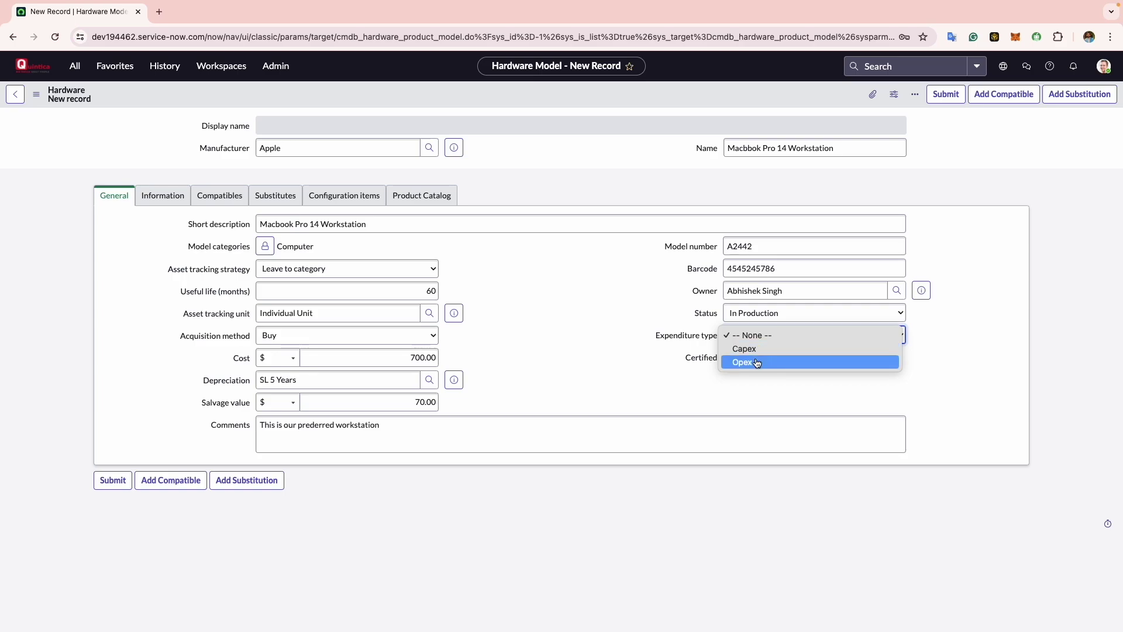
{"action": "left_click", "coordinate": [758, 393]}
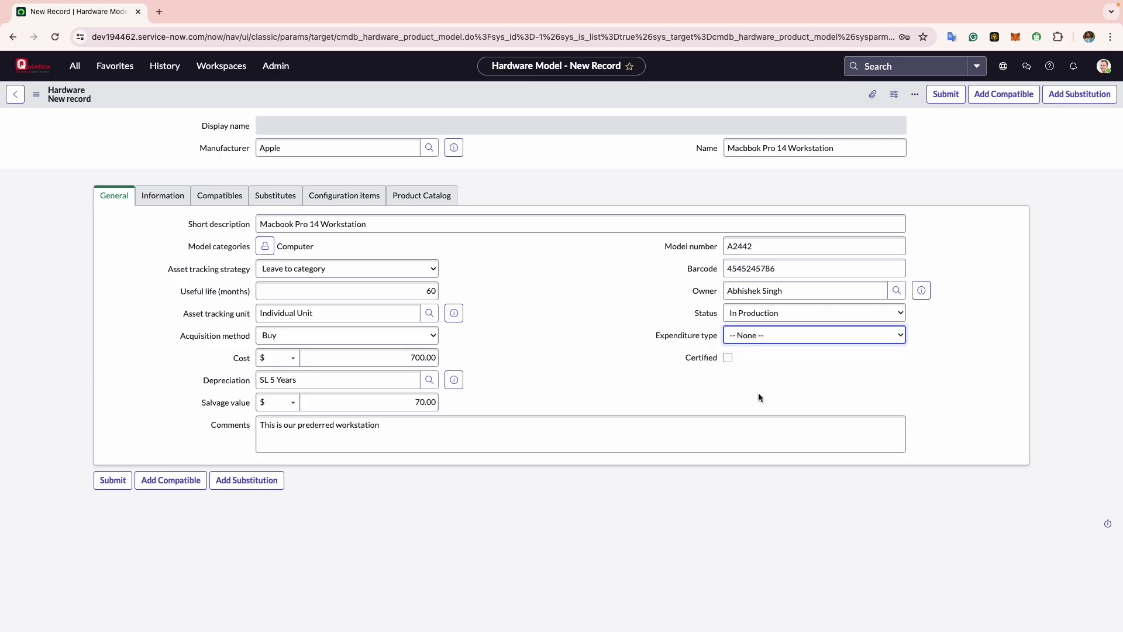
{"action": "left_click", "coordinate": [728, 357]}
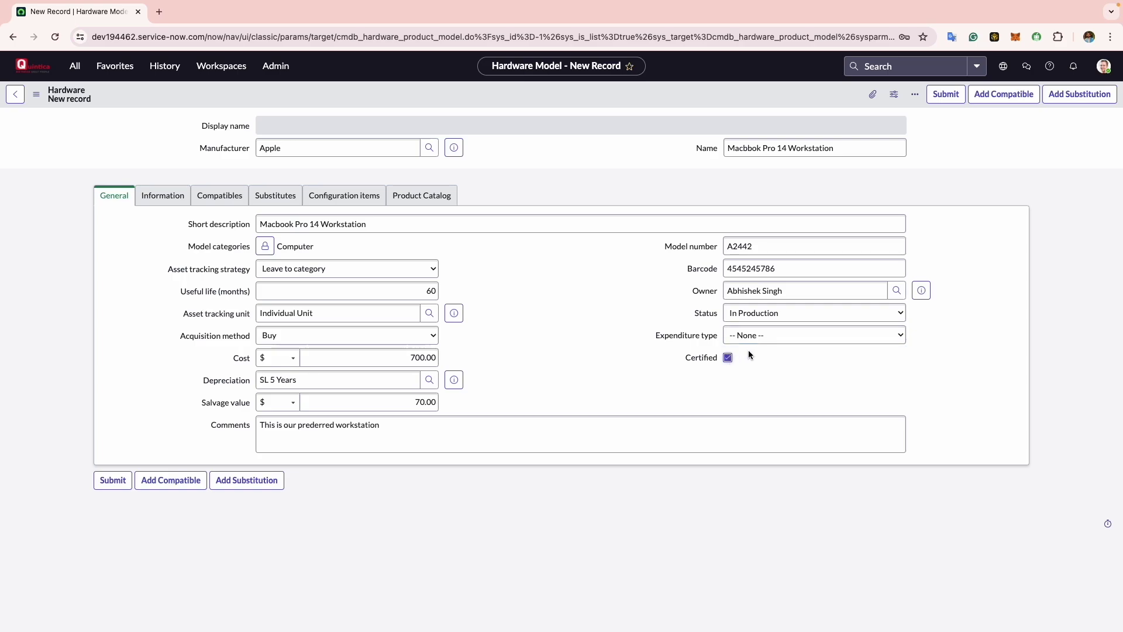
{"action": "left_click", "coordinate": [765, 345]}
{"action": "left_click", "coordinate": [765, 348]}
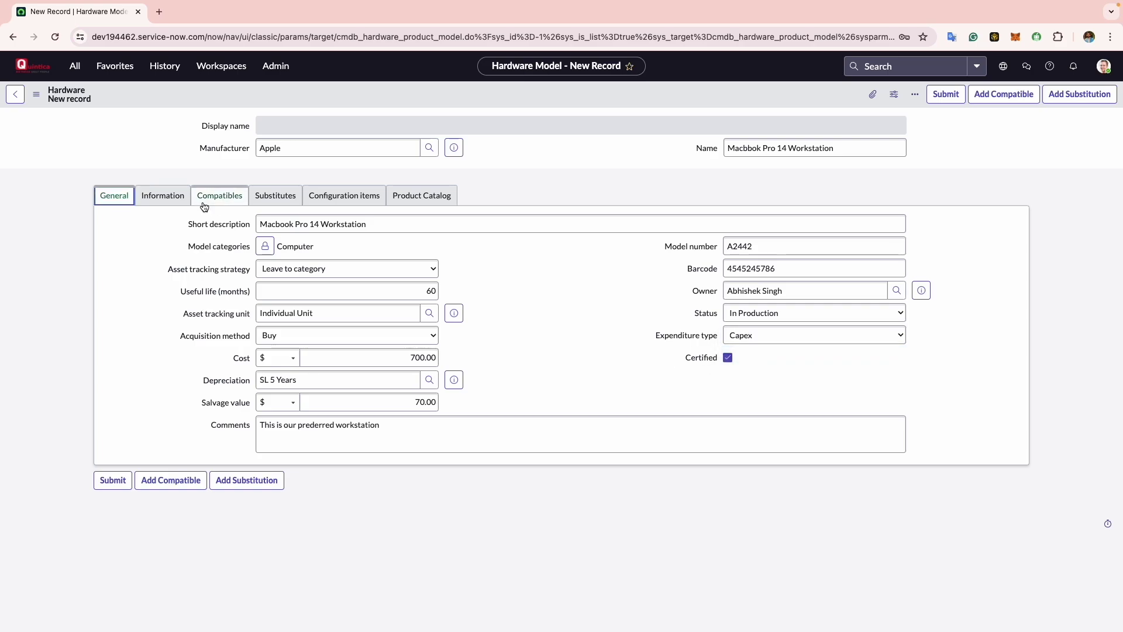
- View the Information section, then the Compatibles related list
{"action": "left_click", "coordinate": [167, 201]}
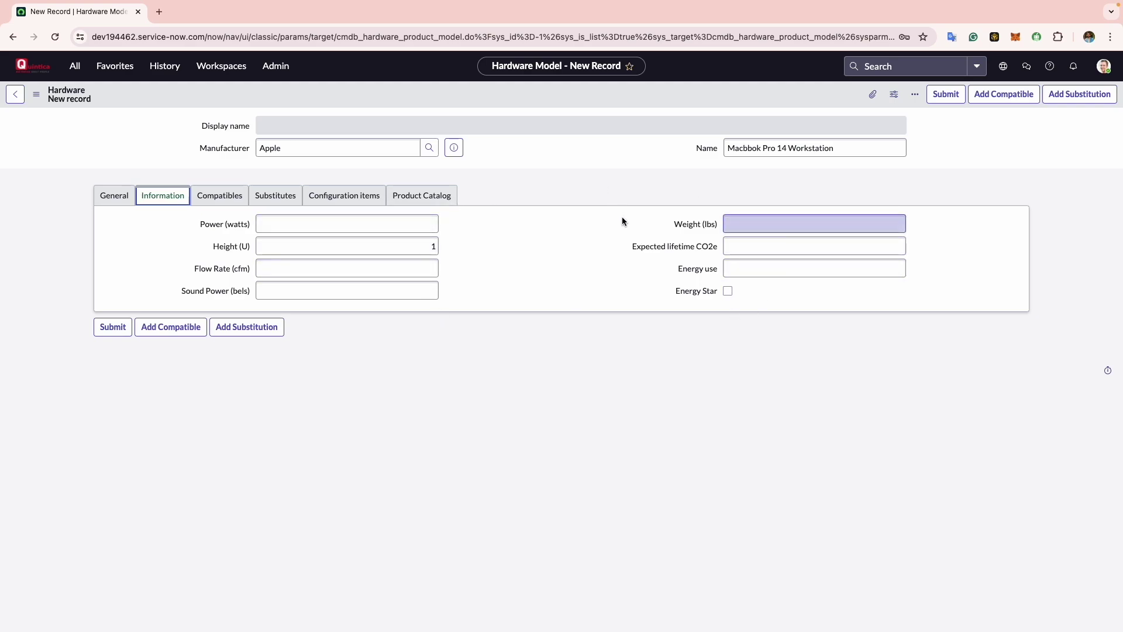
{"action": "left_click", "coordinate": [226, 196]}
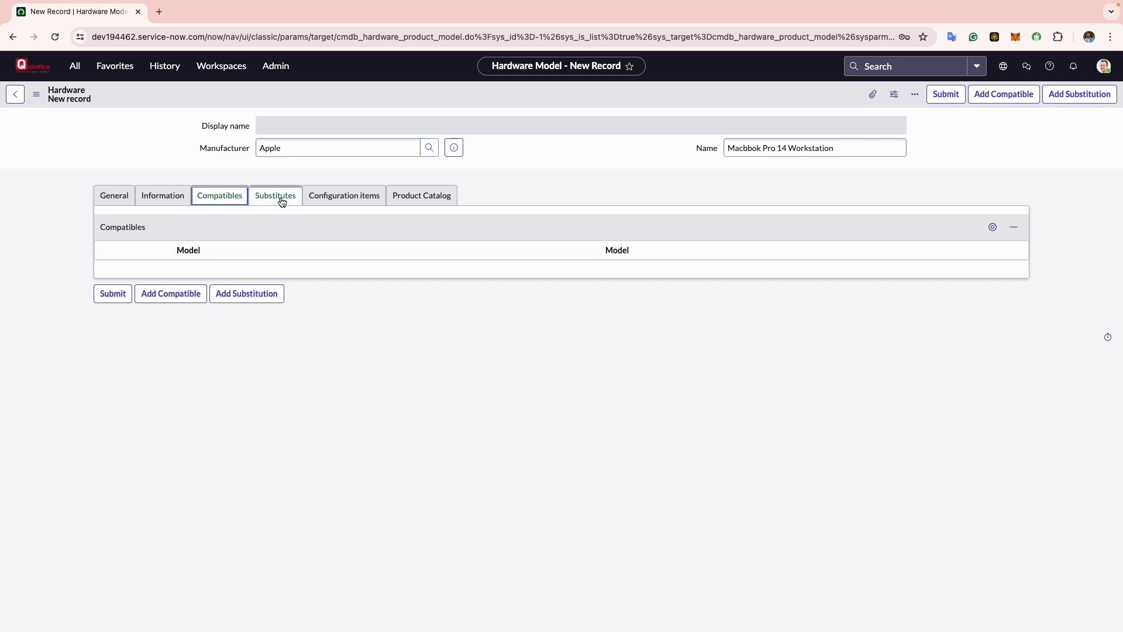
- Switch the hardware model form to its empty Substitutes related list
{"action": "left_click", "coordinate": [281, 200]}
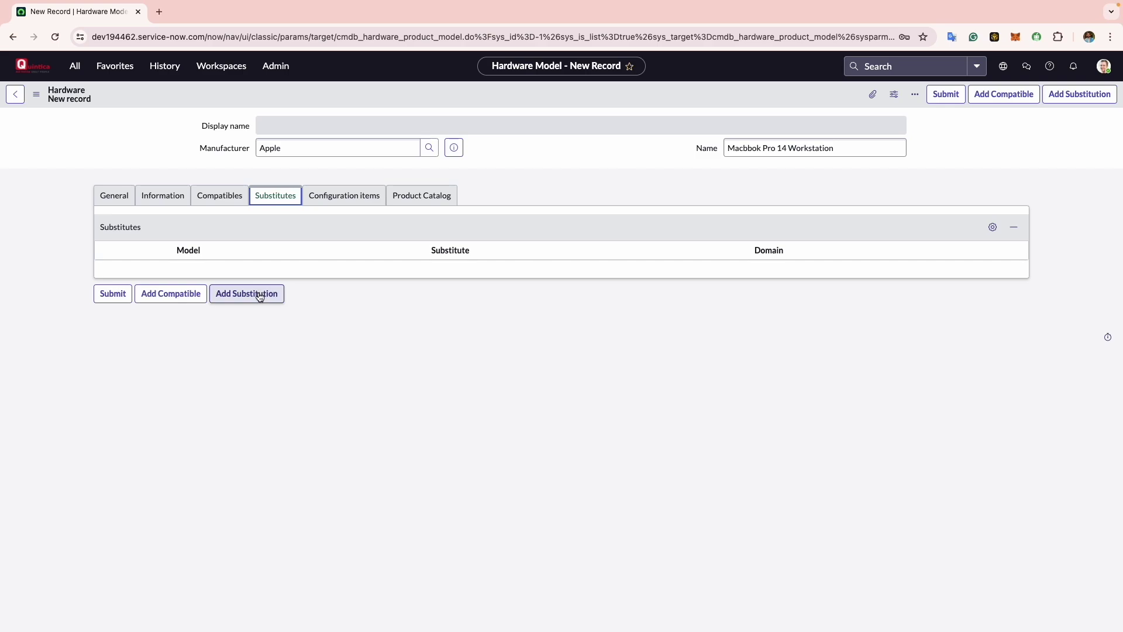
- Move through Configuration items to the Product Catalog section and start editing the empty Description
{"action": "left_click", "coordinate": [352, 203]}
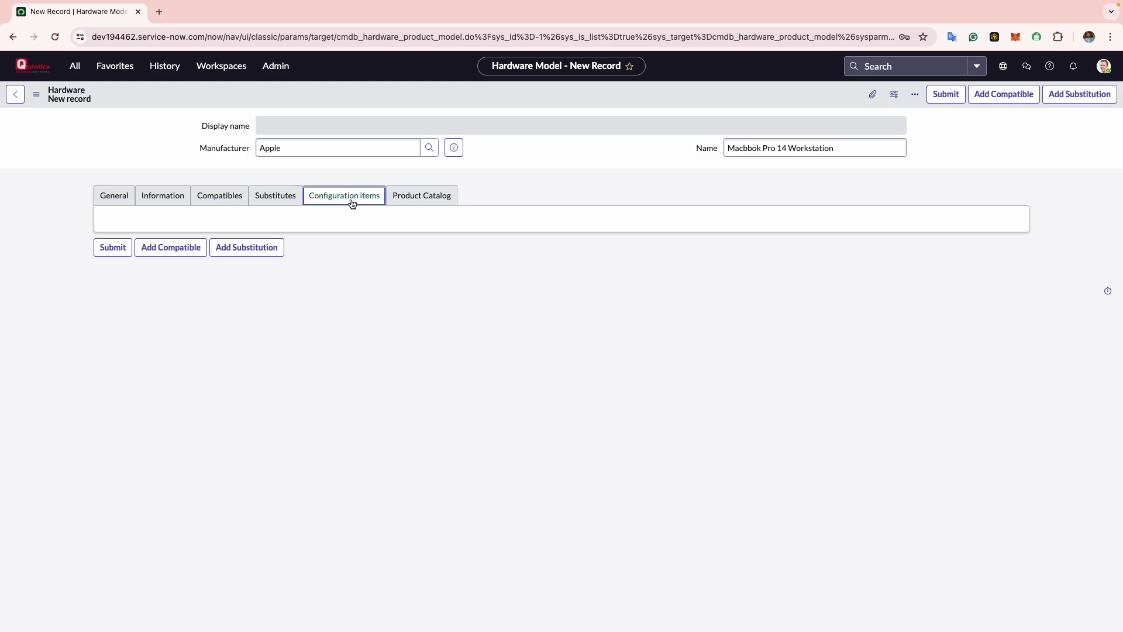
{"action": "left_click", "coordinate": [399, 199]}
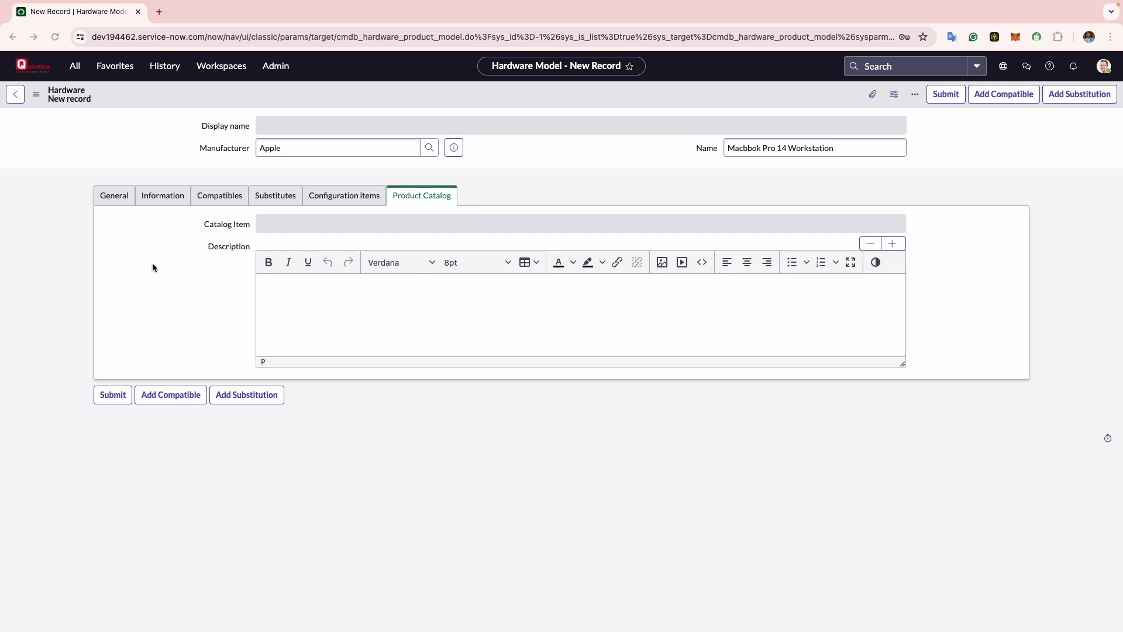
{"action": "left_click", "coordinate": [311, 301]}
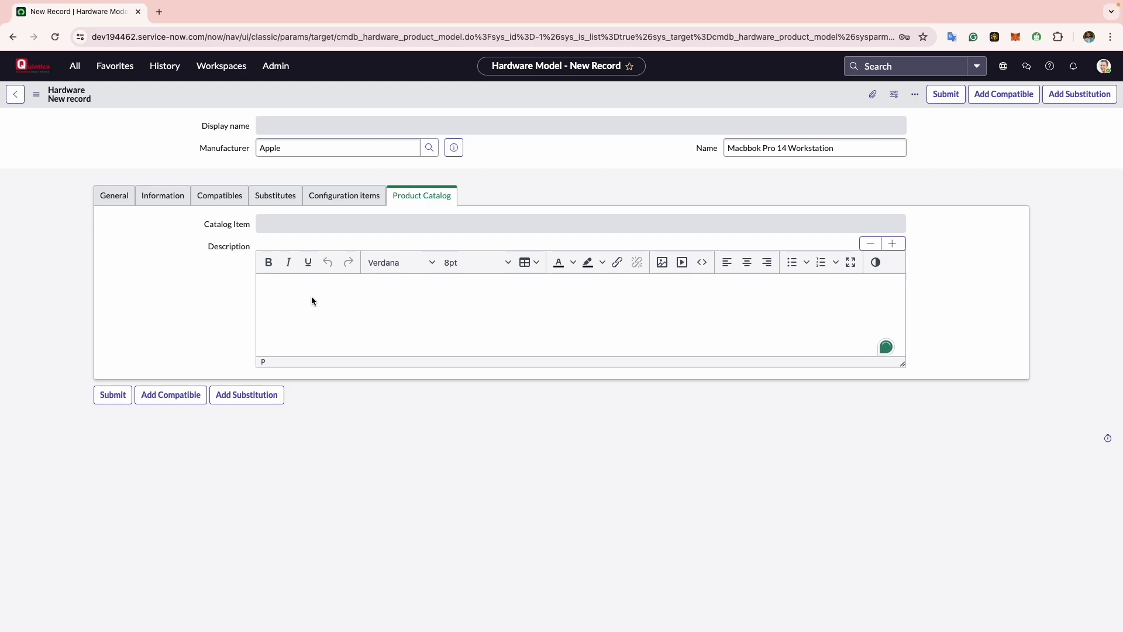
- Paste the copied hardware specs into Description as plain text and submit the record
{"action": "key", "text": "super+v"}
{"action": "left_click", "coordinate": [539, 387]}
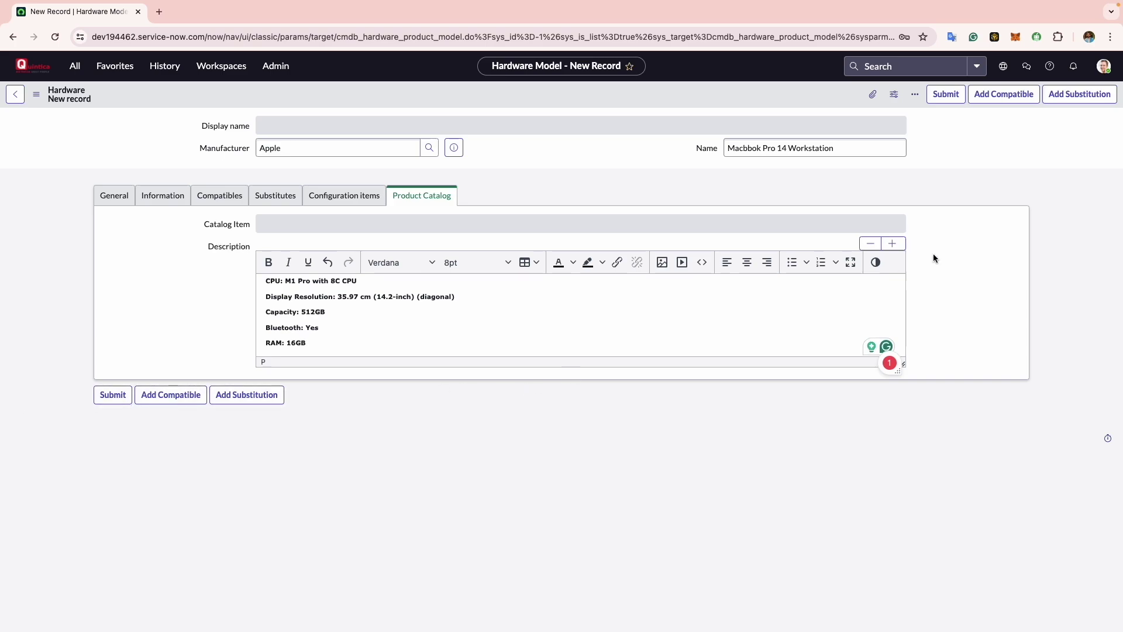
{"action": "left_click", "coordinate": [952, 97]}
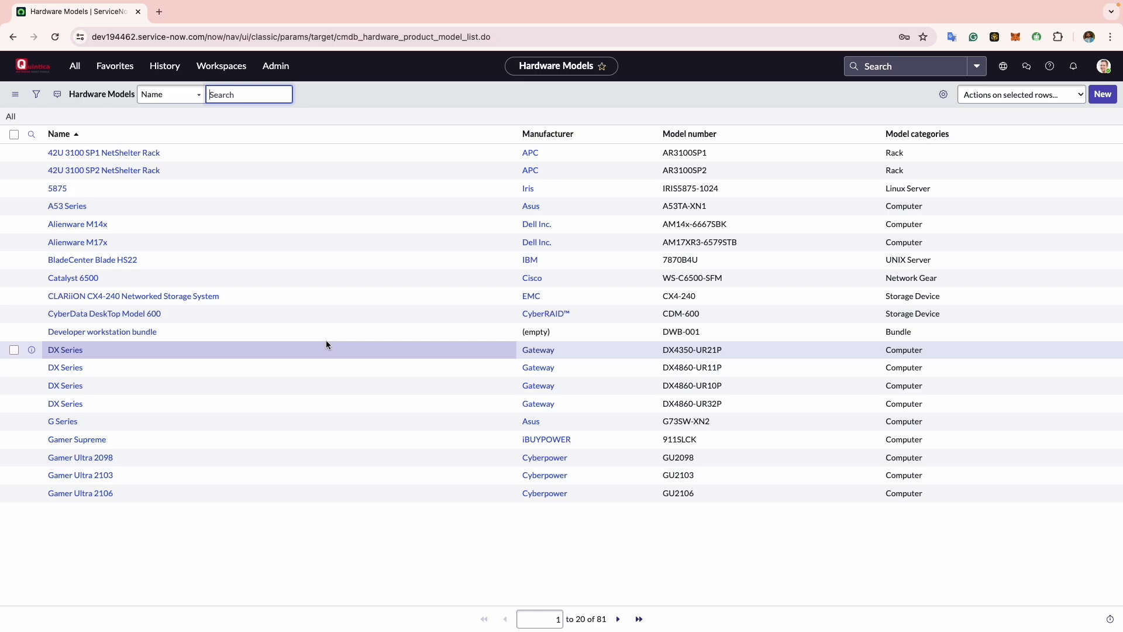
- Enter 'apple' in the Manufacturer column search of the Hardware Models list
{"action": "left_click", "coordinate": [31, 134]}
{"action": "left_click", "coordinate": [548, 155]}
{"action": "type", "text": "apple"}
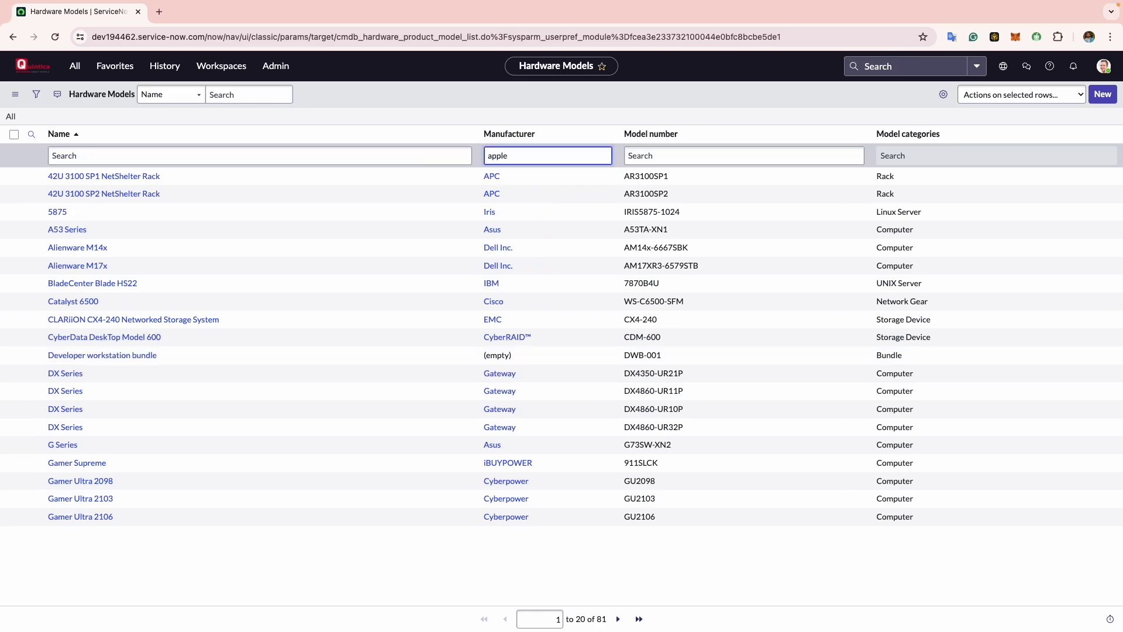
- Filter the list to apple manufacturers, showing Macbook Pro 14 Workstation (A2442)
{"action": "key", "text": "Return"}
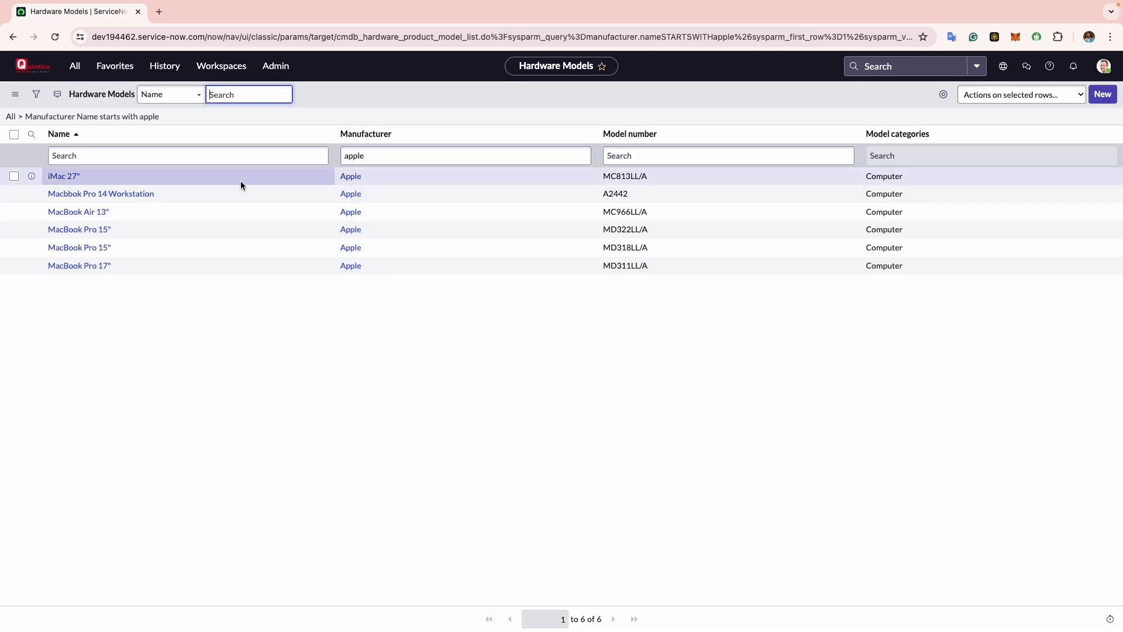